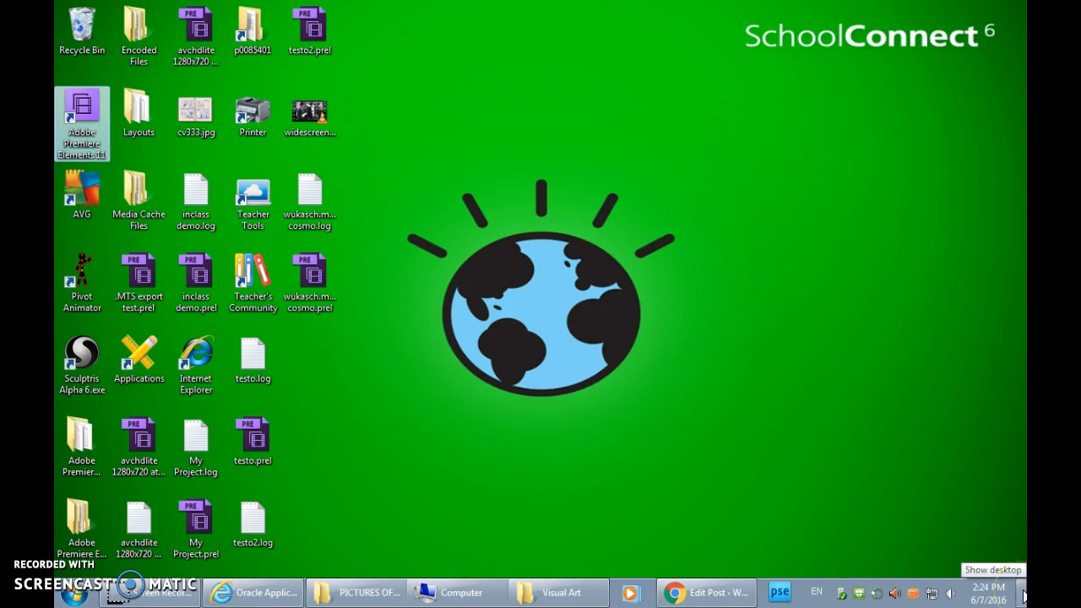
Step: Launch Adobe Premiere Elements 11, start a new Video Editor project and show it in the Expert workspace
double_click(84, 104)
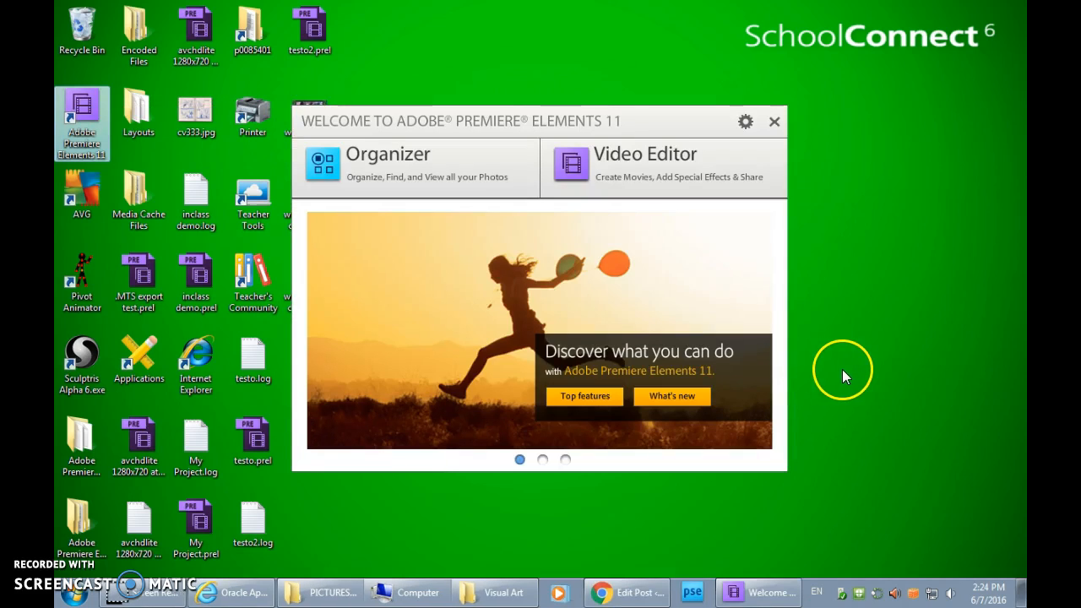
left_click(625, 165)
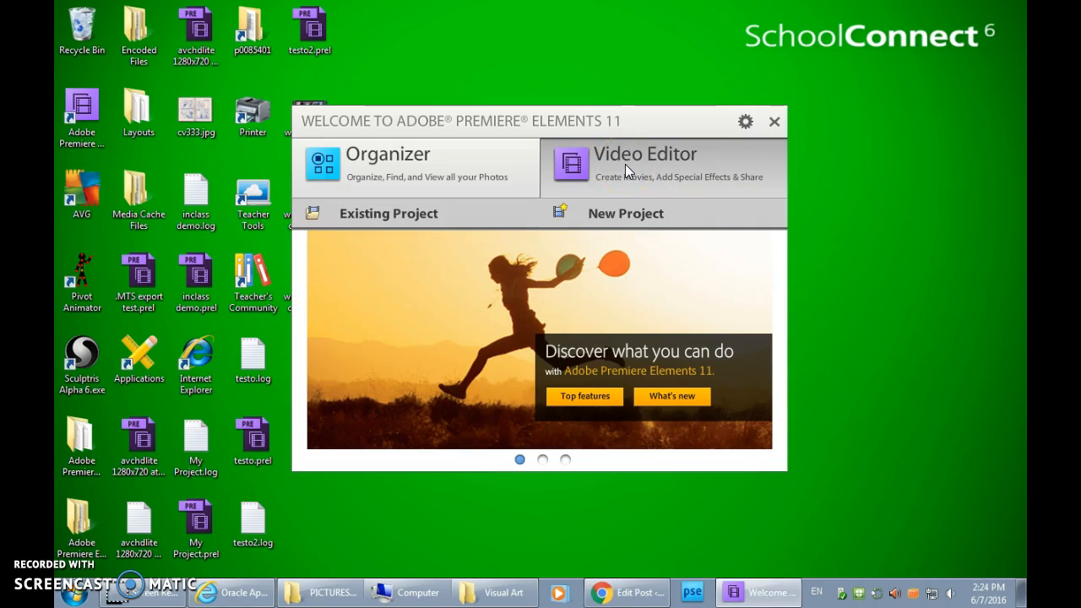
left_click(611, 221)
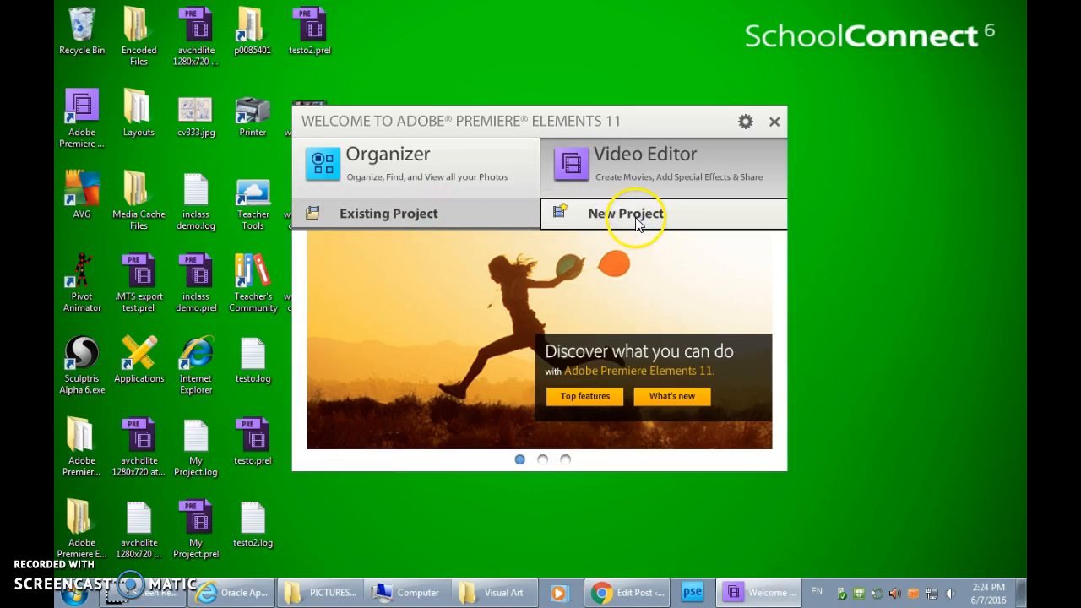
left_click(637, 221)
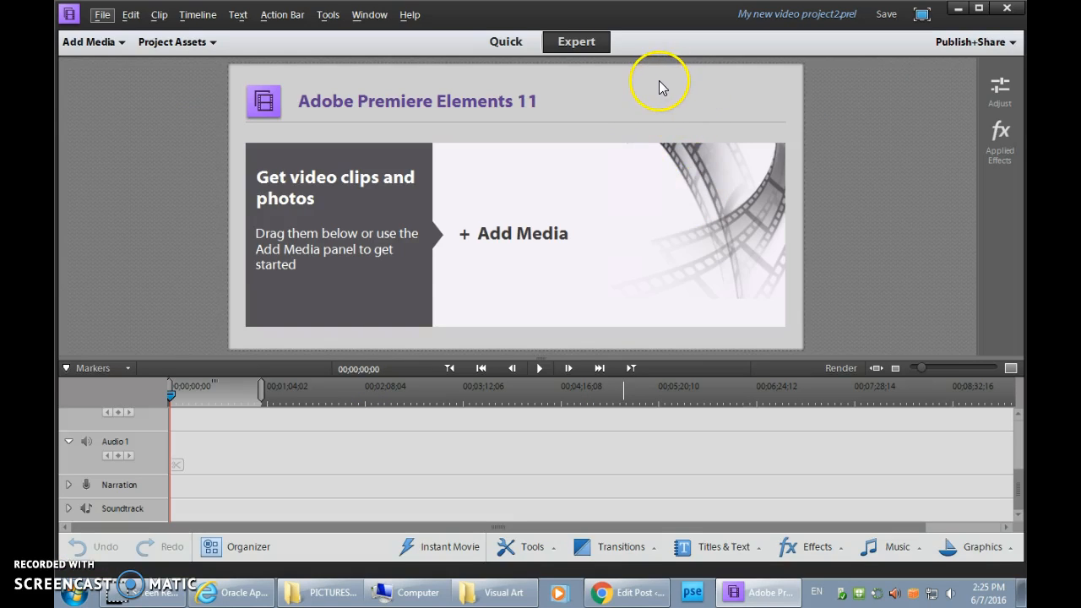
left_click(509, 49)
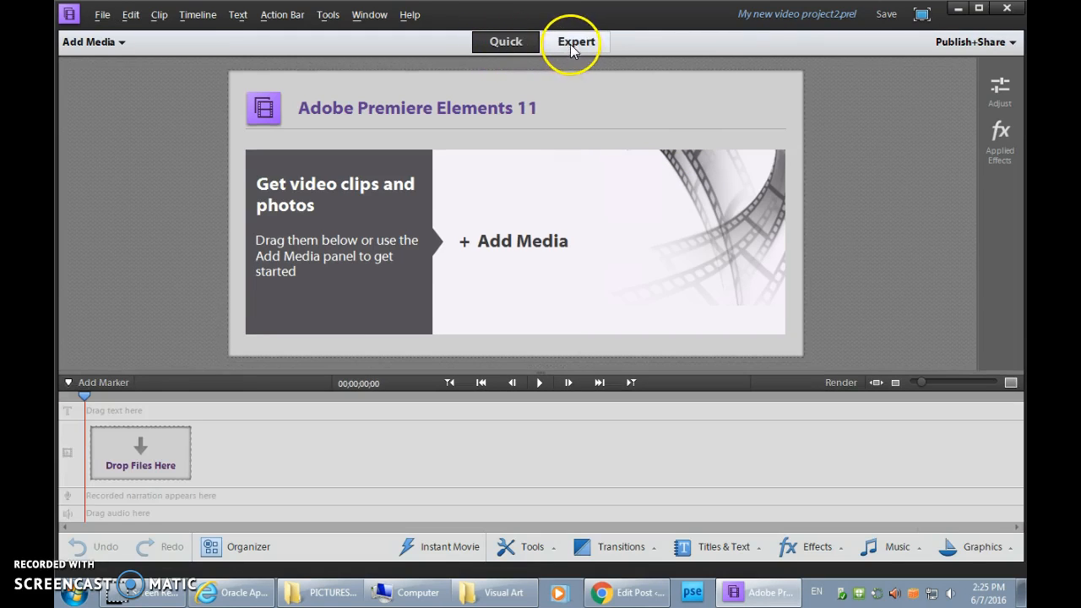
left_click(580, 44)
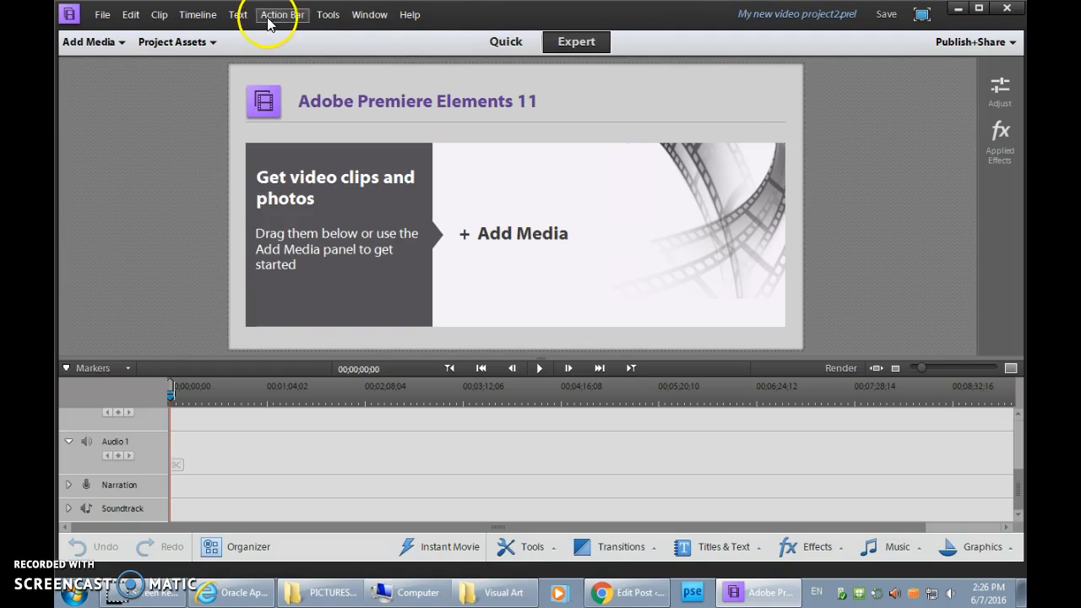
Step: Start saving the project under a new name and browse to 4Students (S:) > OUT > Media Art (OUT) > Video
left_click(102, 14)
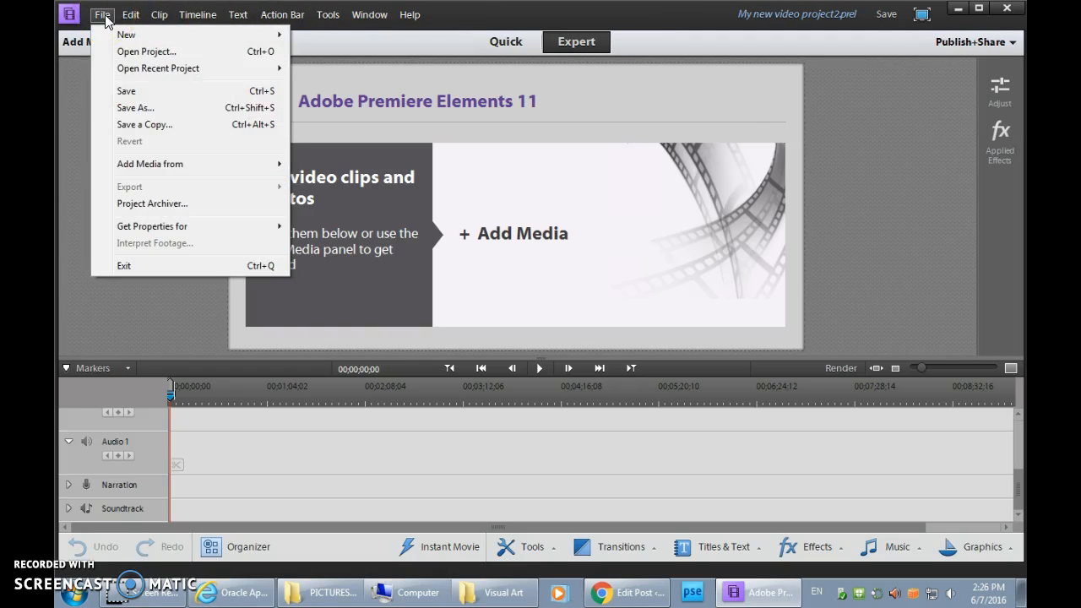
left_click(127, 107)
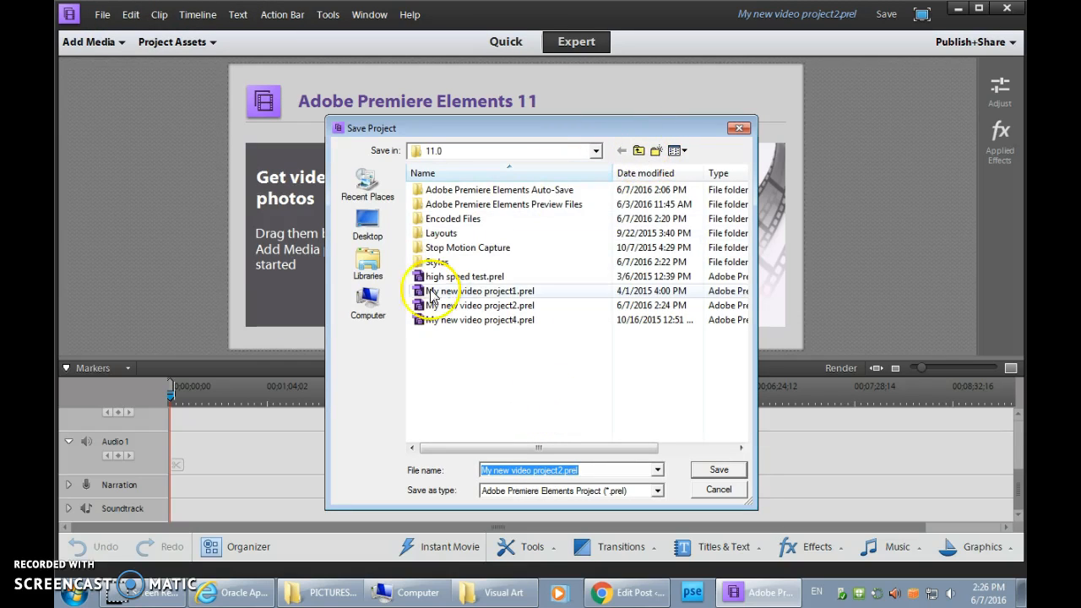
left_click(369, 302)
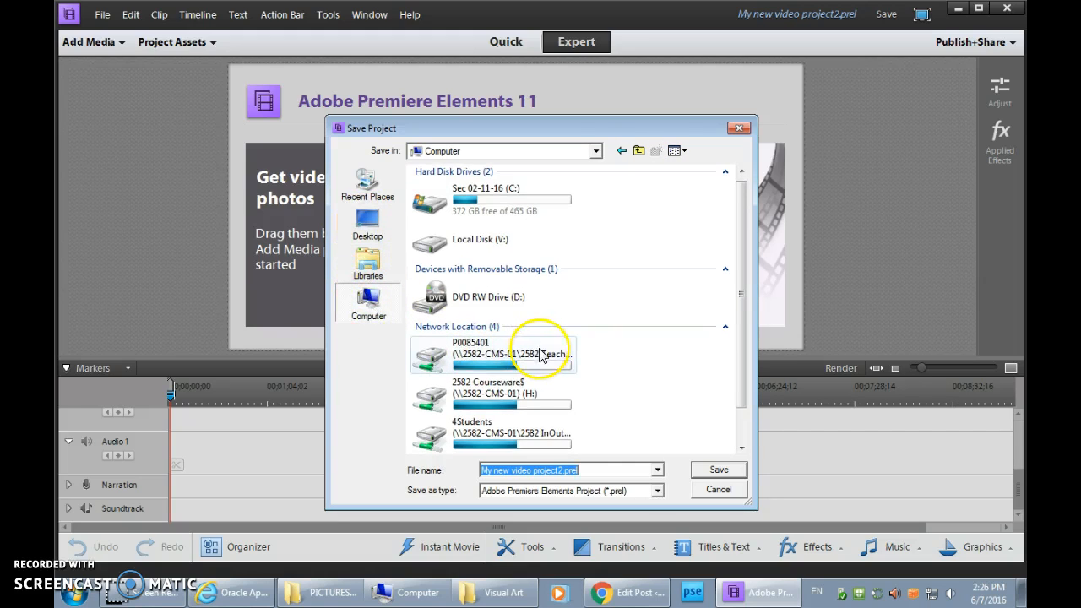
left_click(475, 430)
left_click(747, 475)
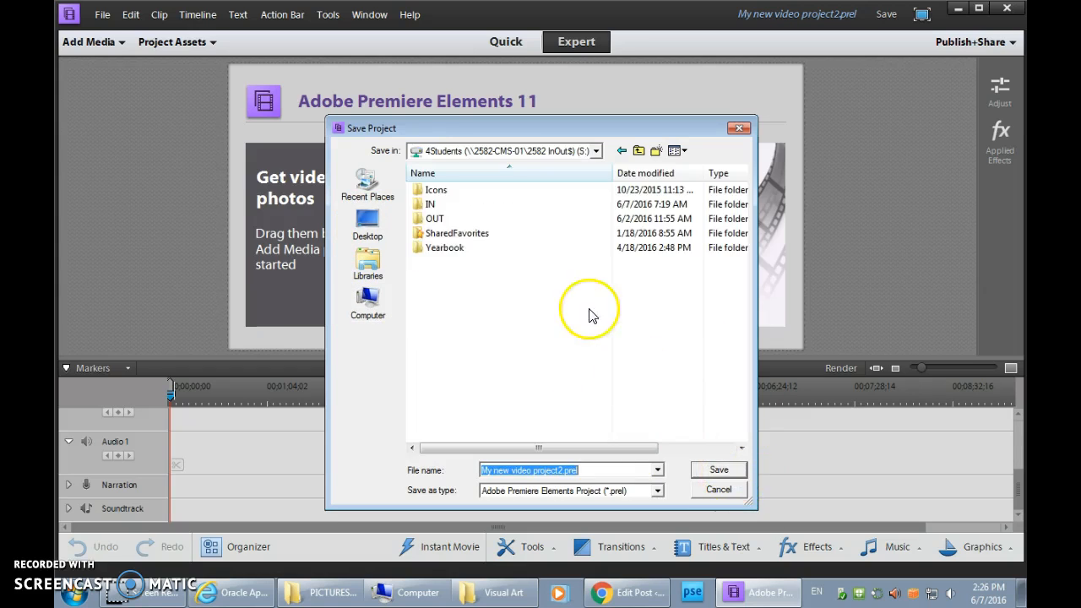
double_click(429, 216)
key("m")
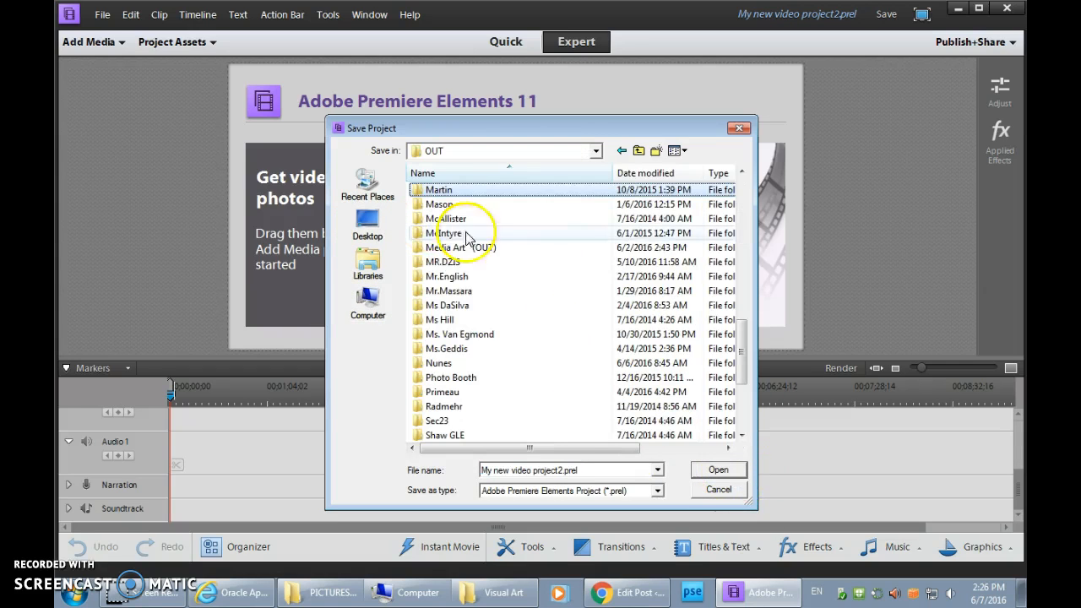
double_click(462, 249)
key("v")
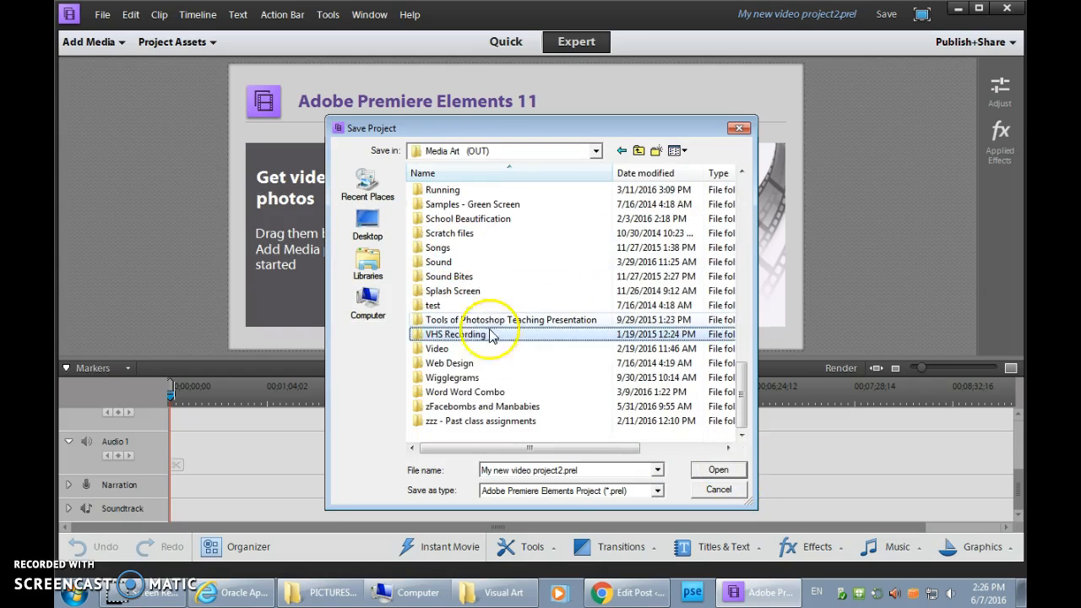
double_click(431, 347)
scroll(603, 381, "down", 3)
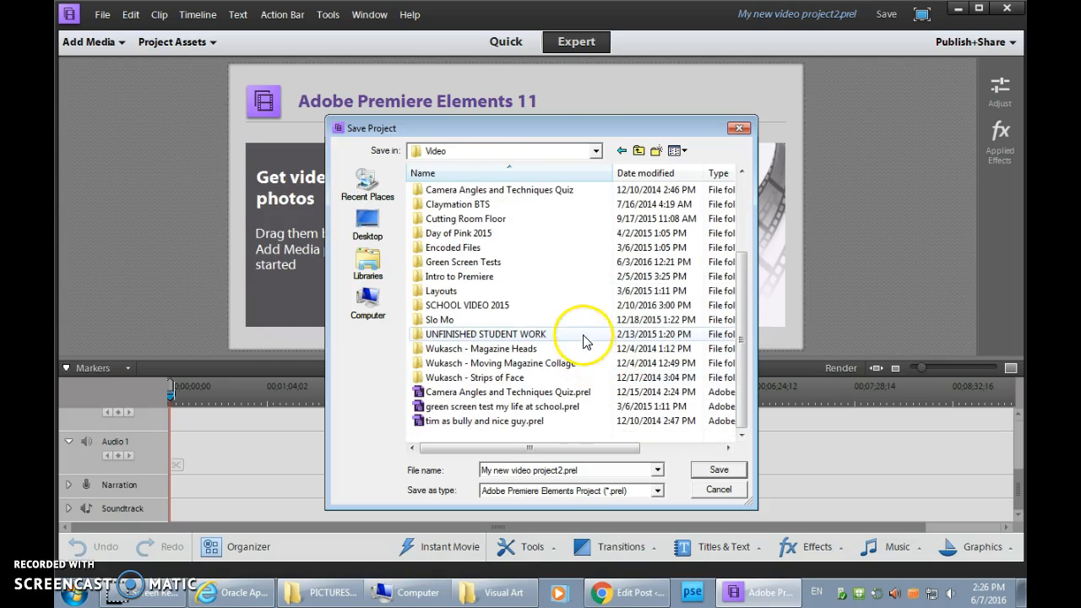
Step: Name the project file with the author's name followed by "-initial project", keeping the .prel extension, and save it
left_click(537, 470)
left_click_drag(563, 471, 481, 467)
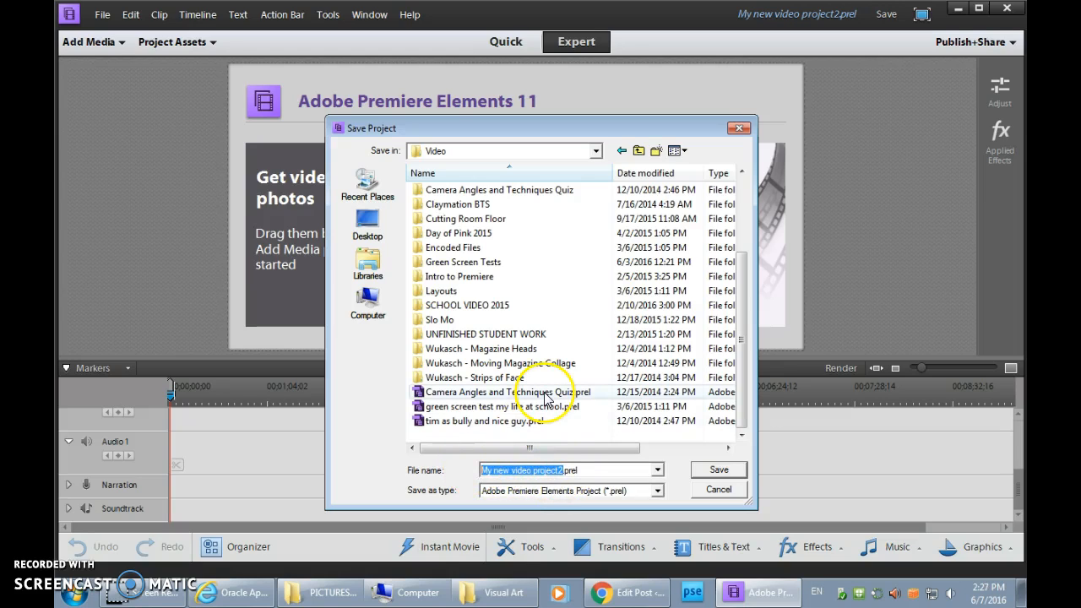
type("wukasch.mr")
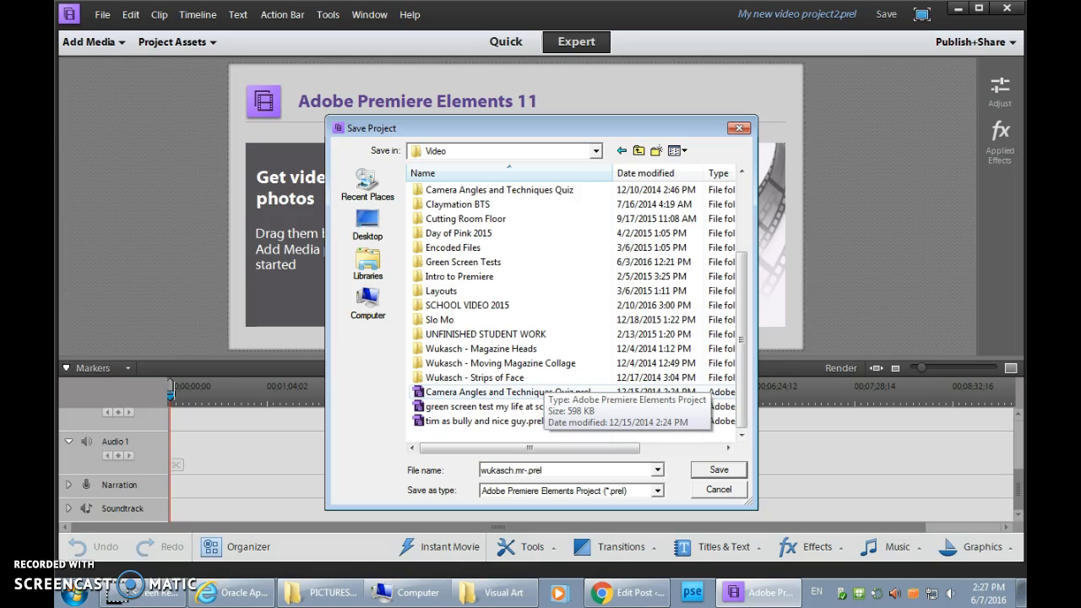
type("-initial project")
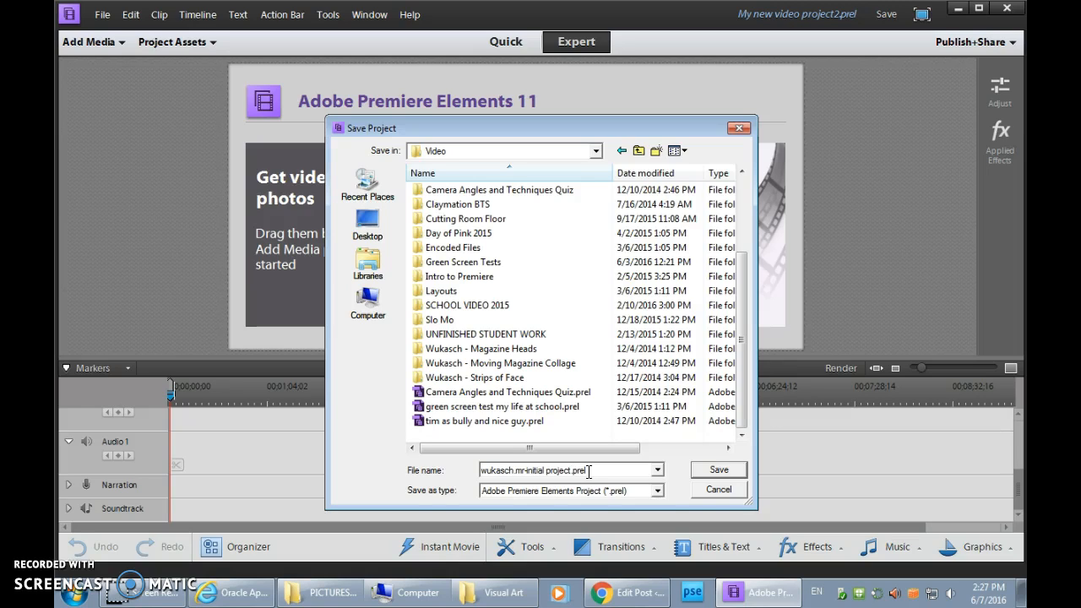
left_click(718, 469)
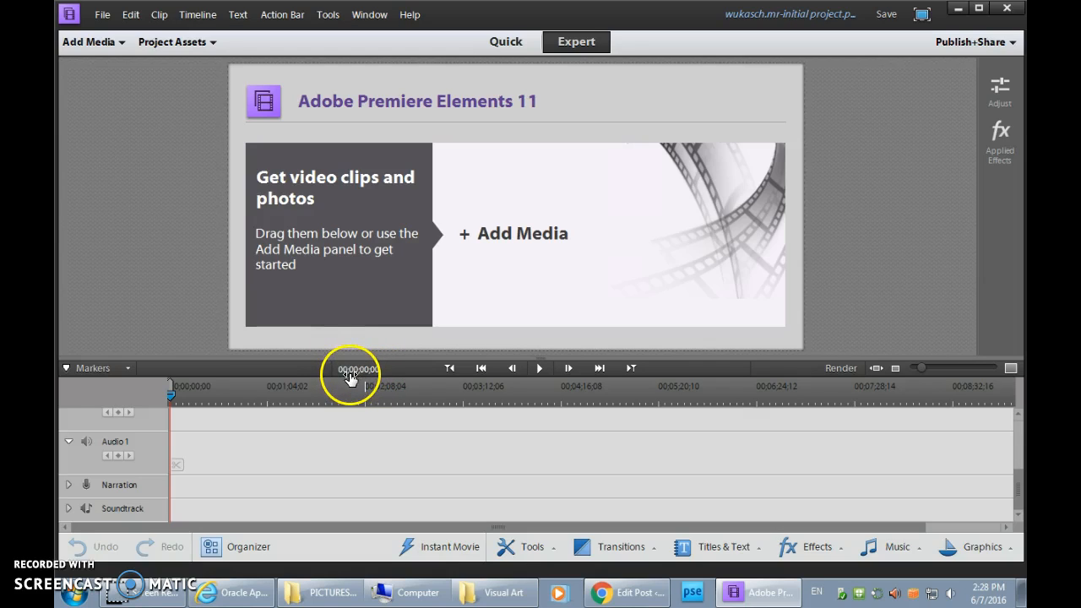
Step: Scrub the playhead forward along the empty timeline to 00;02;44;19
left_click_drag(341, 370, 369, 372)
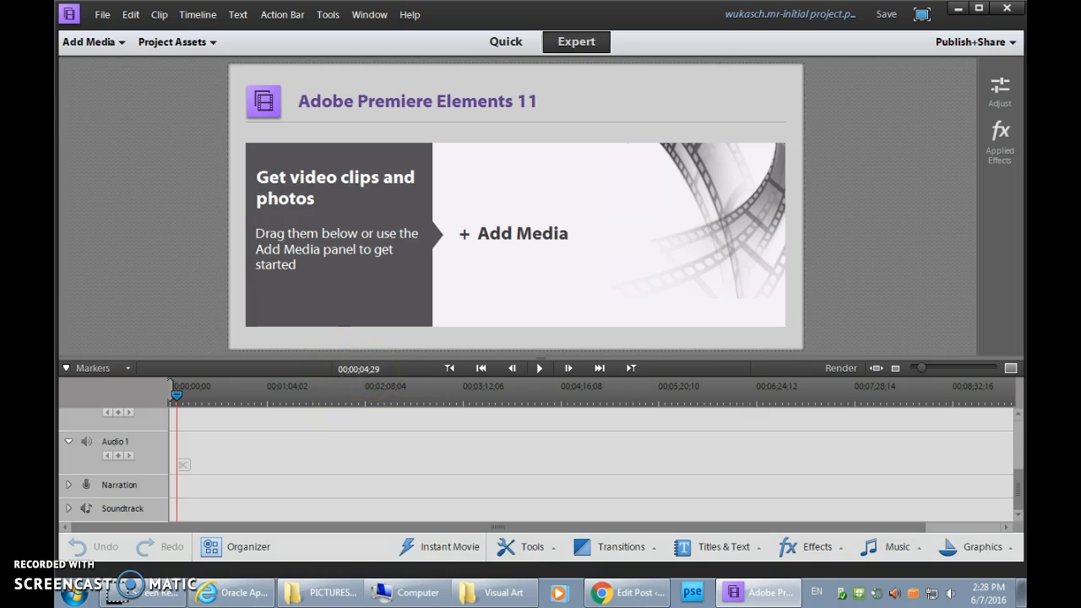
key("Right")
mouse_move(379, 369)
left_mouse_down()
mouse_move(357, 369)
mouse_move(379, 385)
left_mouse_up()
left_click(538, 387)
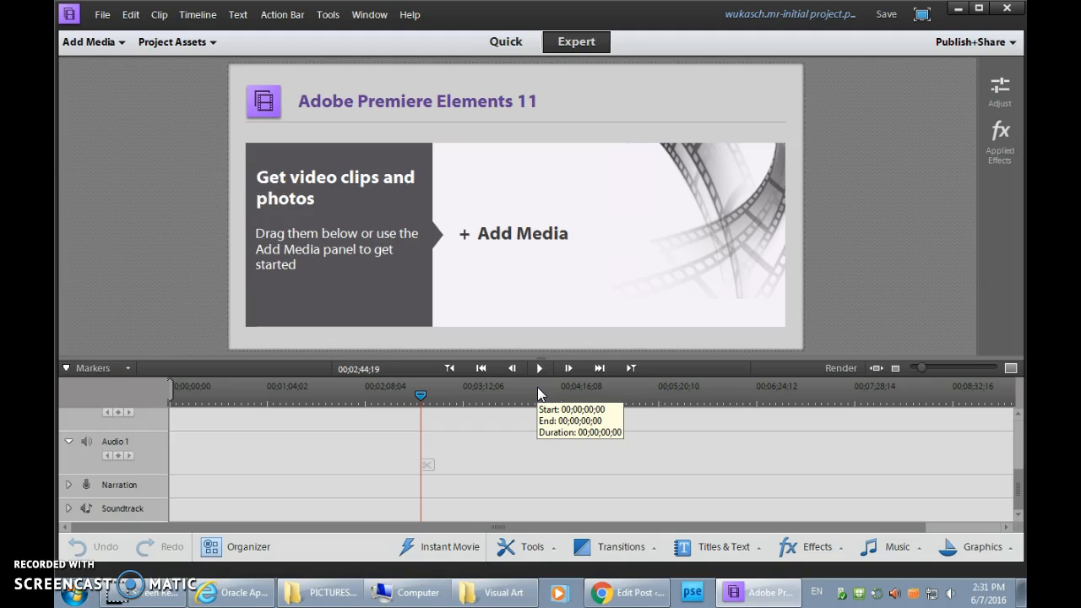
Step: Import the clip MVI_1122.MOV from the Green Screen Tests folder into the project assets
left_click(115, 44)
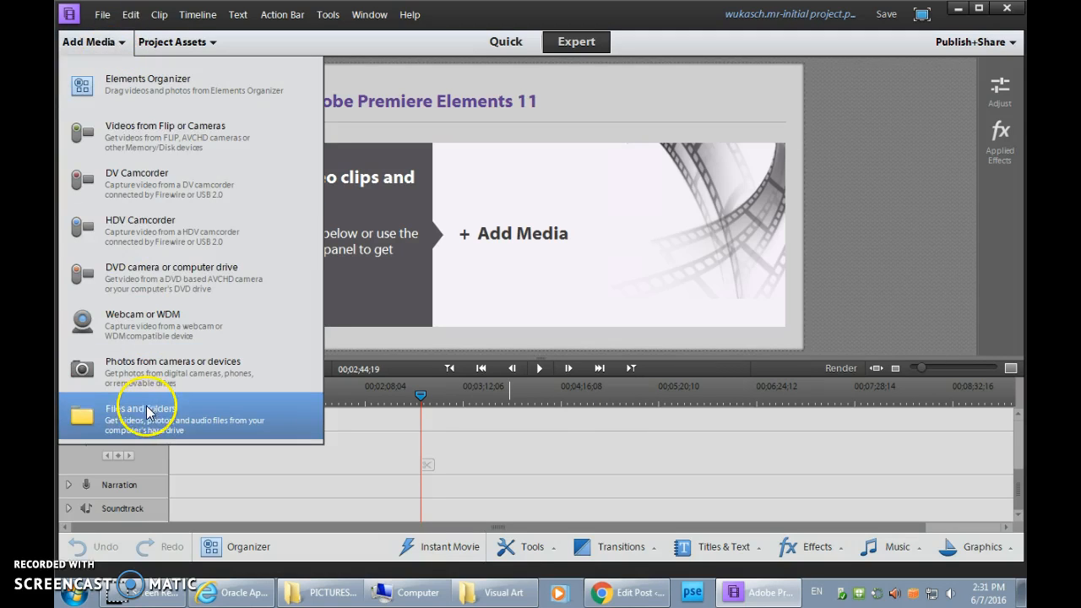
left_click(84, 419)
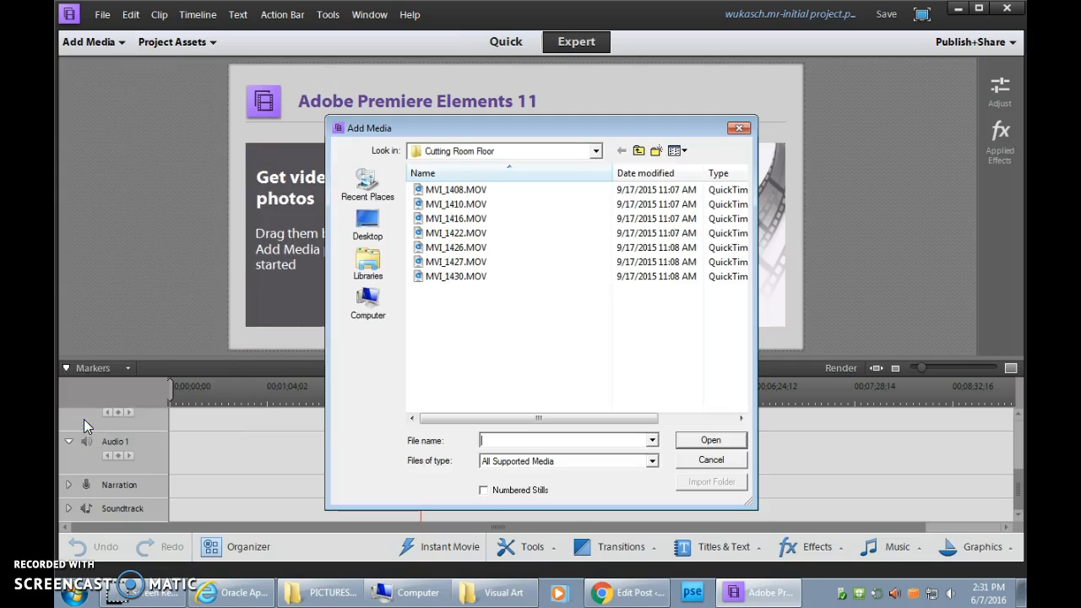
left_click(640, 151)
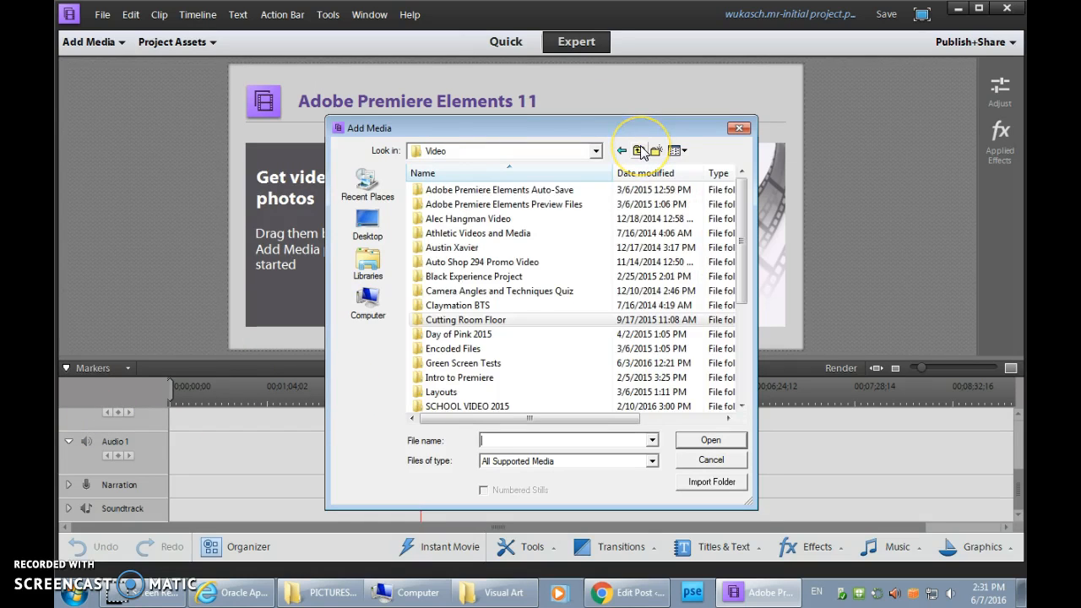
double_click(462, 364)
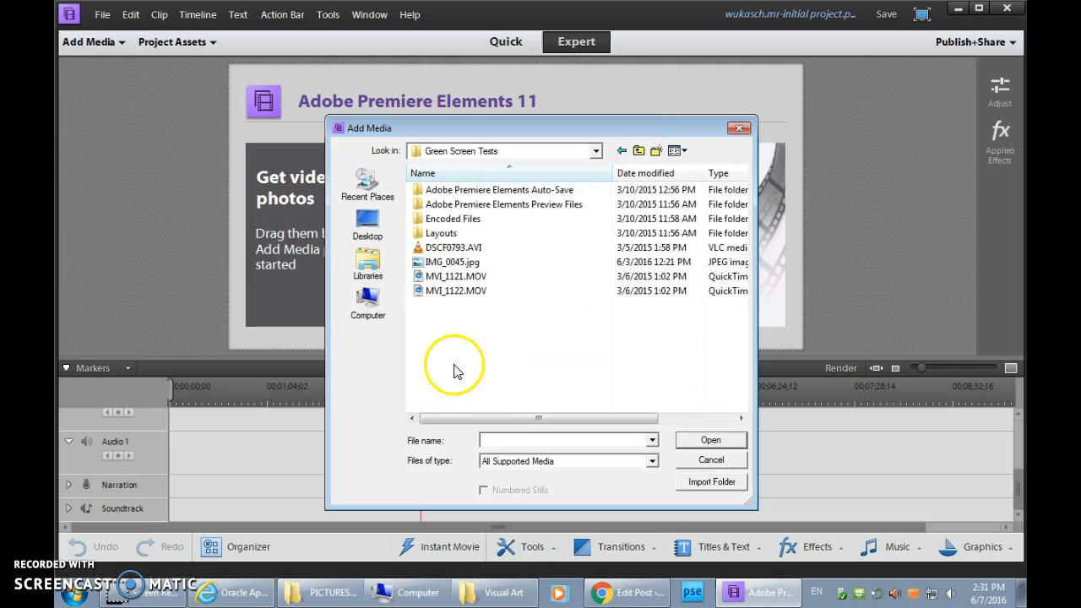
left_click(456, 290)
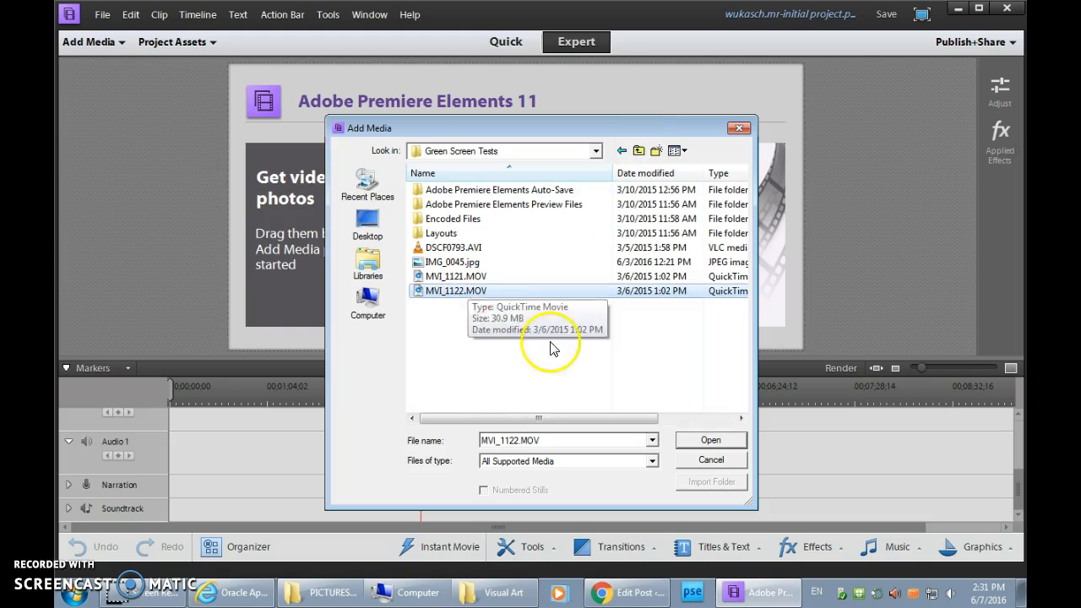
left_click(704, 443)
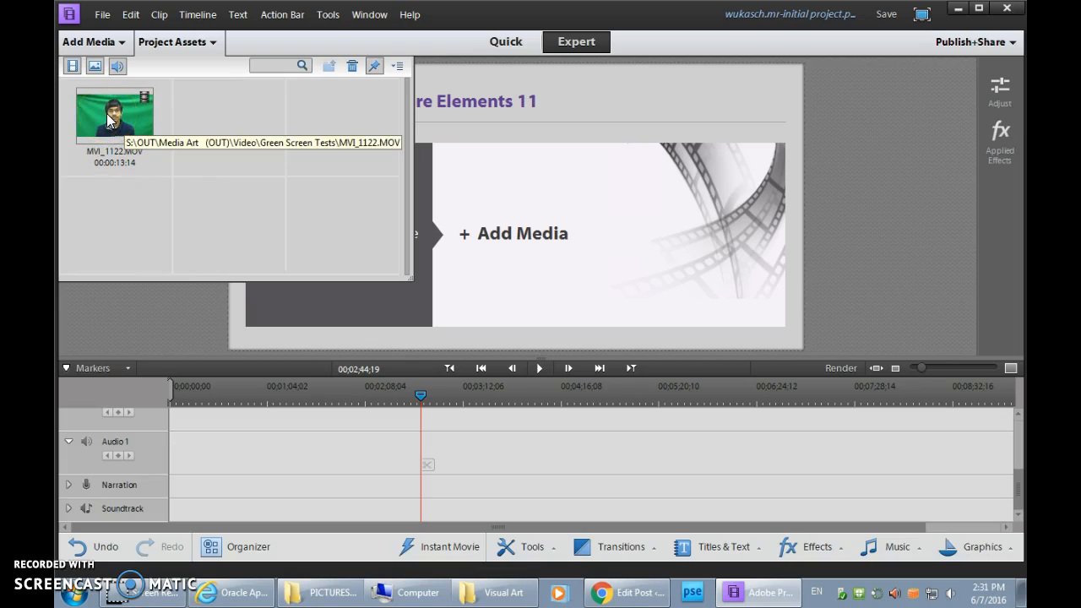
Step: Place MVI_1122.MOV at the start of the Video 1 and Audio 1 tracks, declining Videomerge and suppressing its future prompts
left_click_drag(108, 121, 175, 445)
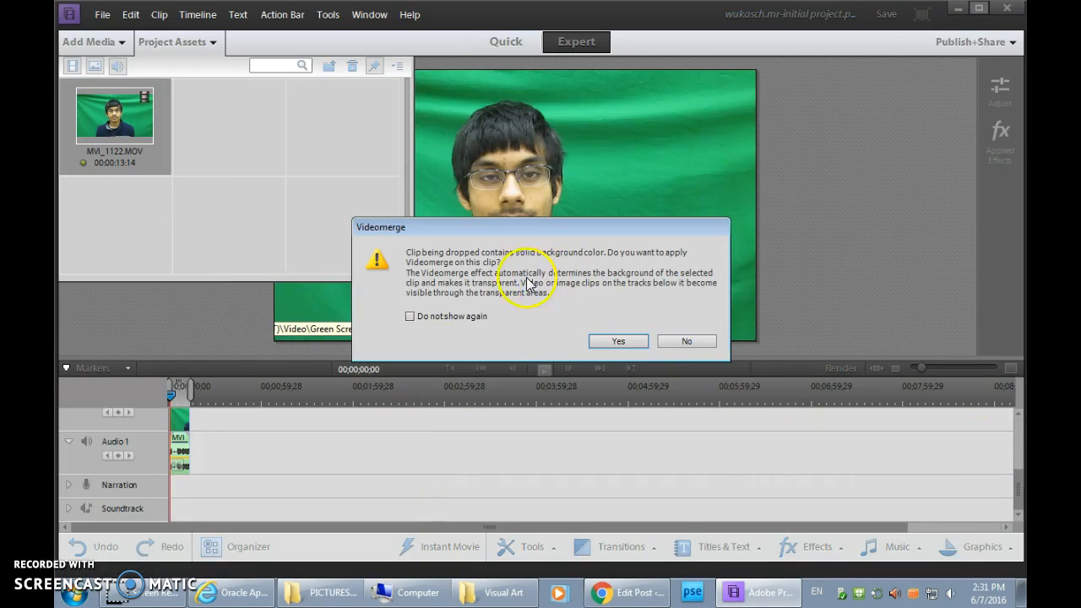
left_click(456, 319)
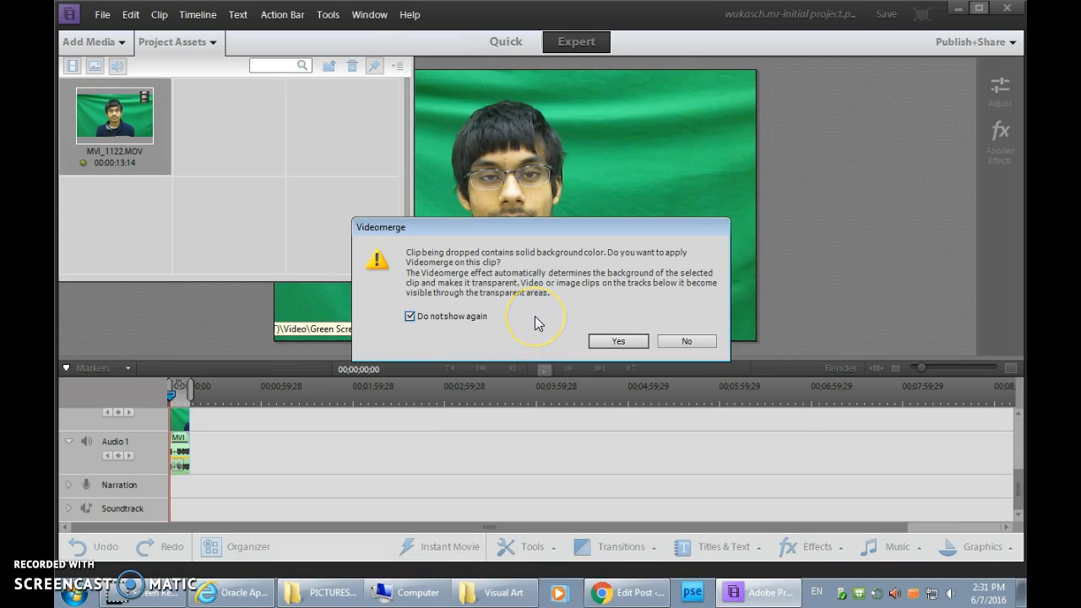
left_click(682, 342)
left_click(684, 342)
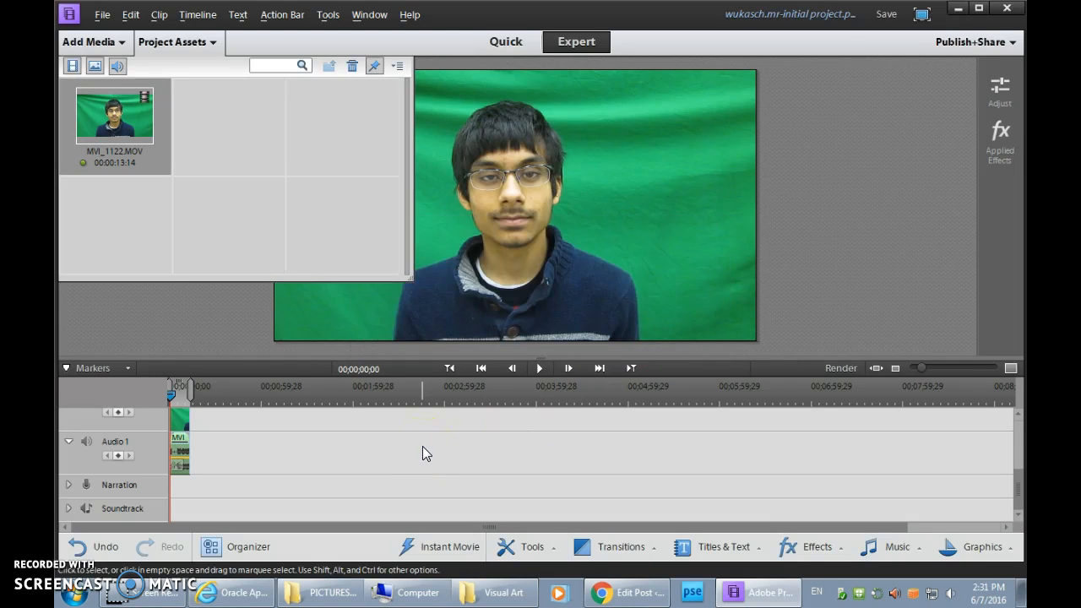
Step: Enlarge the timeline area so tracks Video 1 to Video 3 fit, and hide the project assets
left_click_drag(1018, 486, 1021, 443)
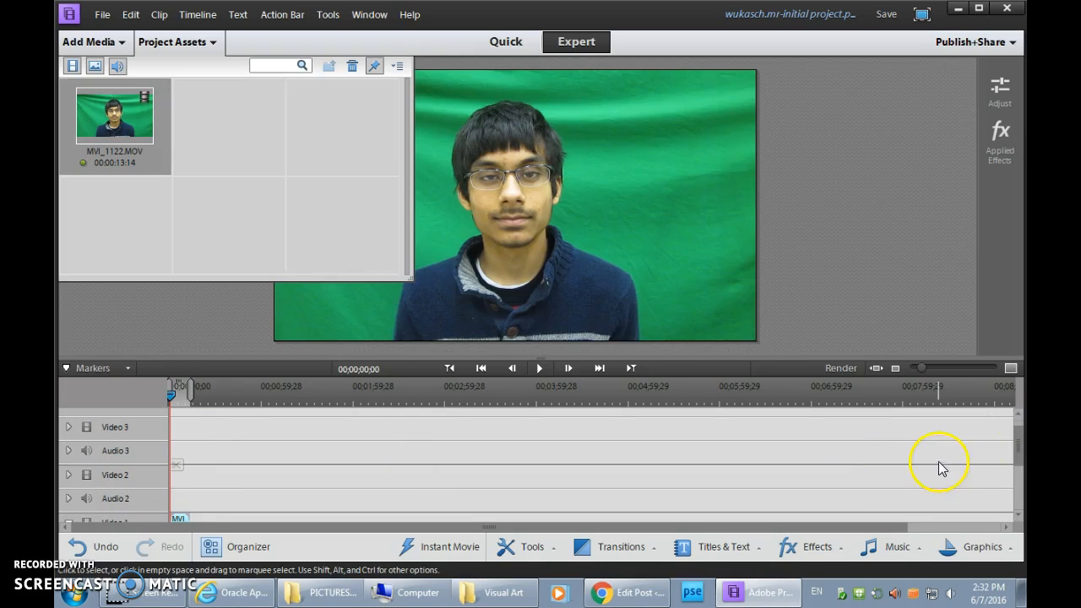
left_click_drag(1019, 446, 1019, 504)
left_click_drag(538, 359, 540, 285)
left_click_drag(1019, 408, 1018, 357)
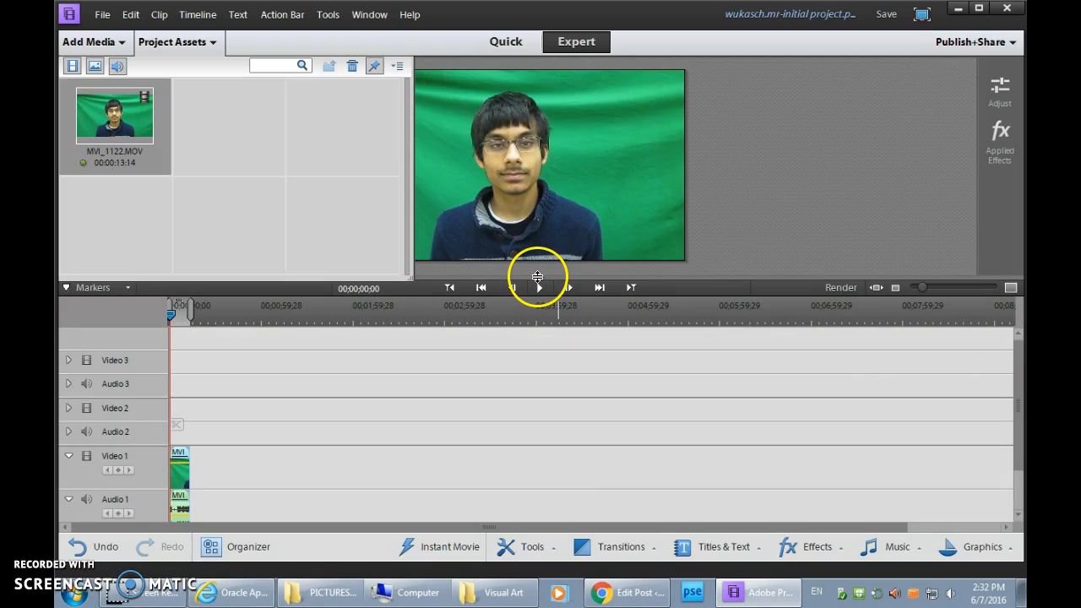
left_click(213, 42)
left_click(213, 42)
left_click(154, 49)
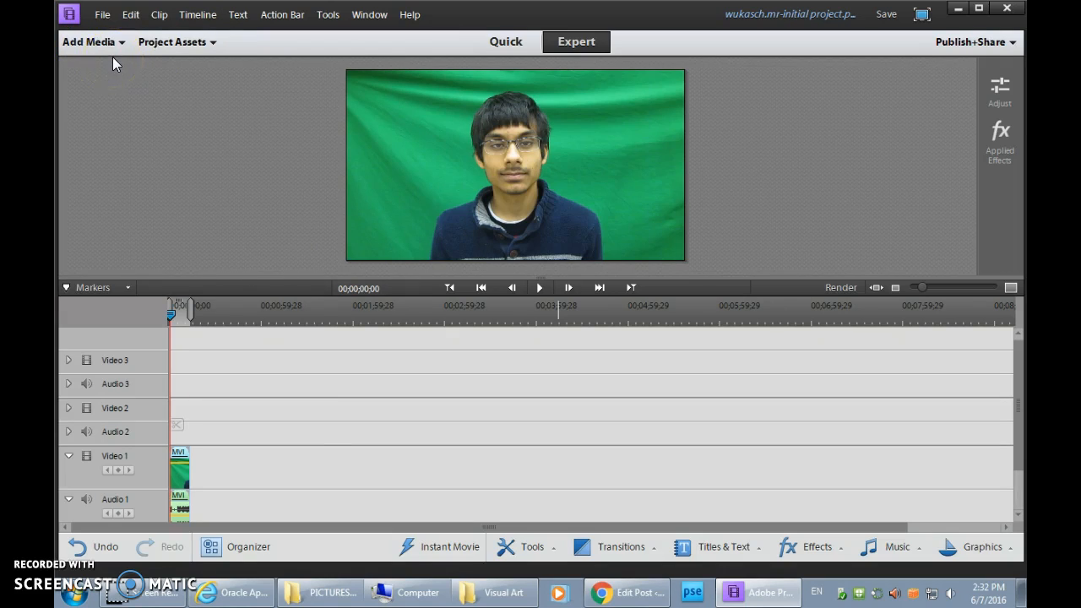
Step: Import the clips DSCF1476.MOV and DSCF1459.MOV from the computer's files and select DSCF1476.MOV in the project assets
left_click(121, 42)
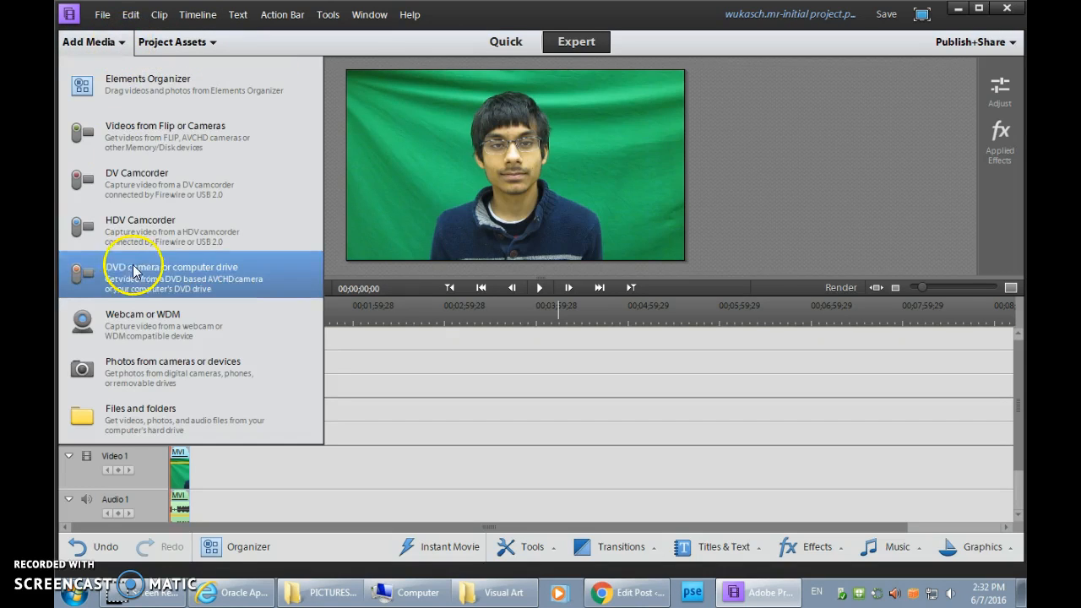
left_click(140, 426)
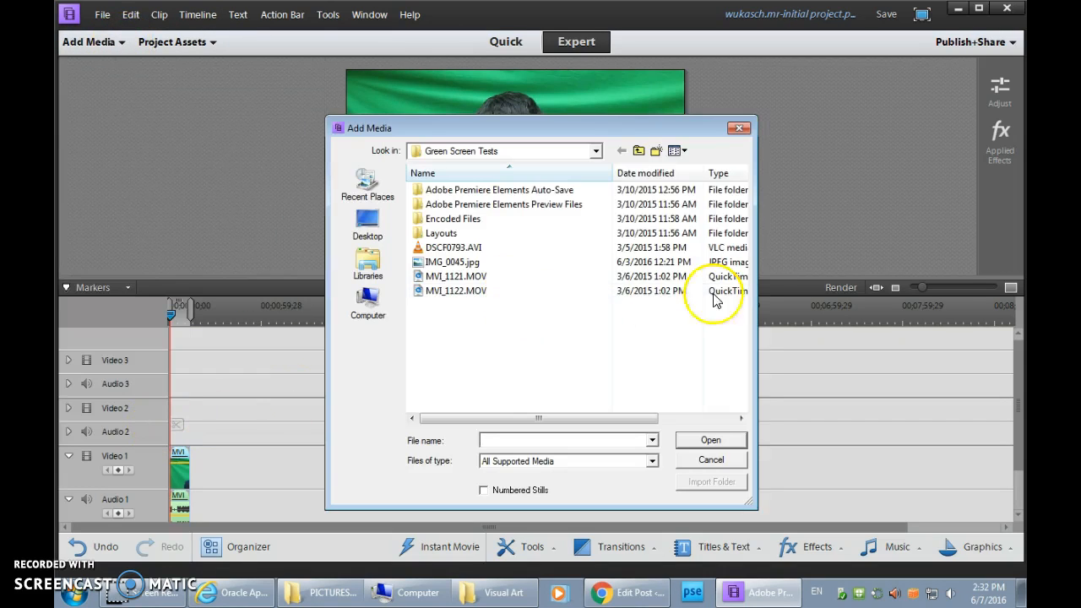
left_click(639, 150)
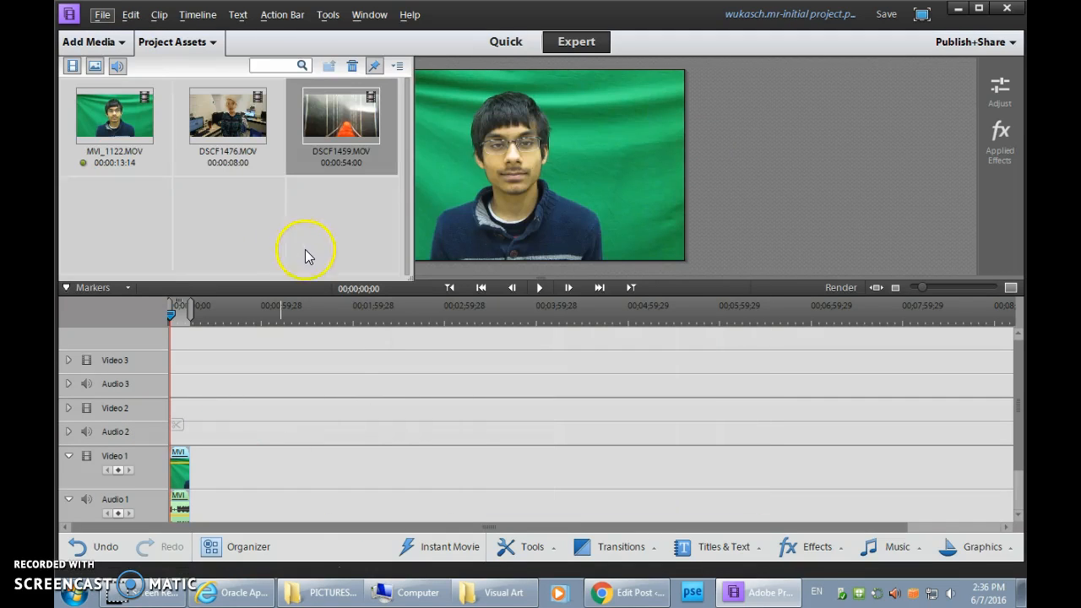
left_click(229, 120)
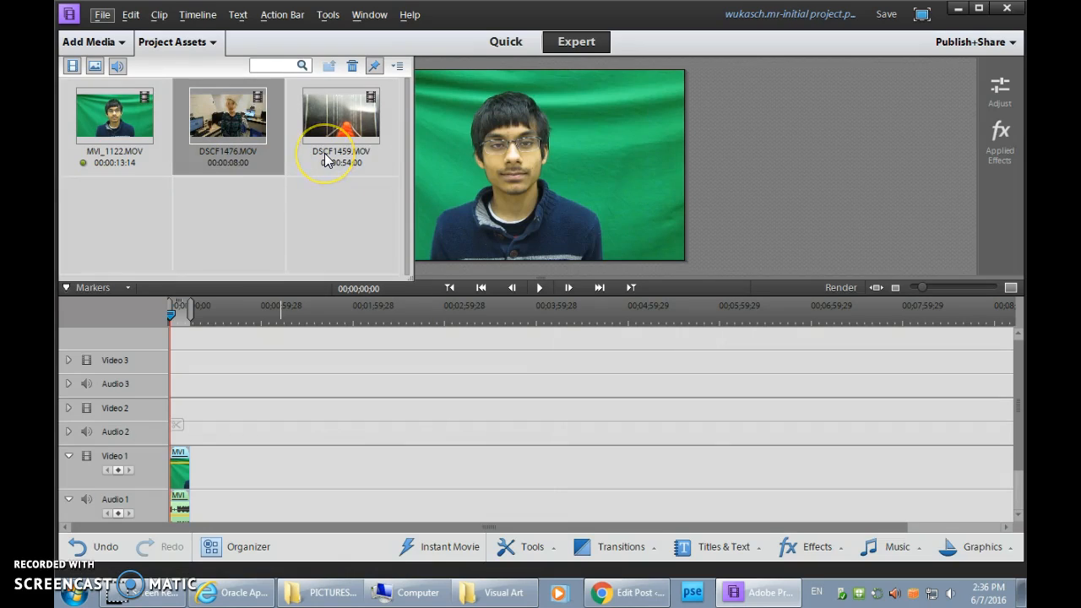
Step: Add DSCF1459.MOV to the selection with DSCF1476.MOV and place both clips on the Video 3 and Audio 3 tracks
left_click(330, 127, "ctrl")
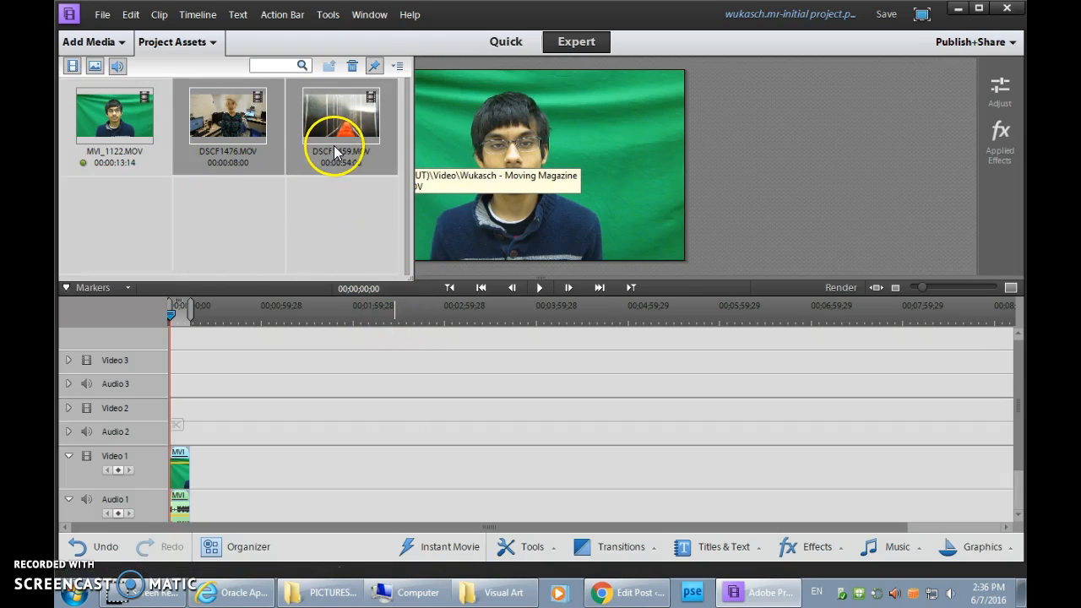
left_click_drag(330, 121, 205, 379)
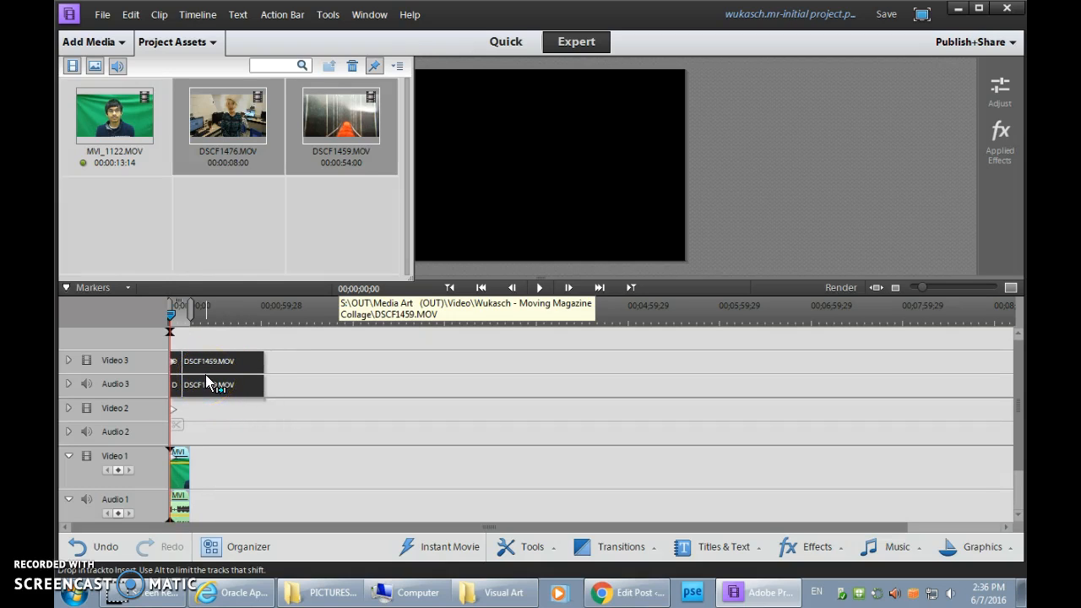
left_click_drag(211, 383, 239, 386)
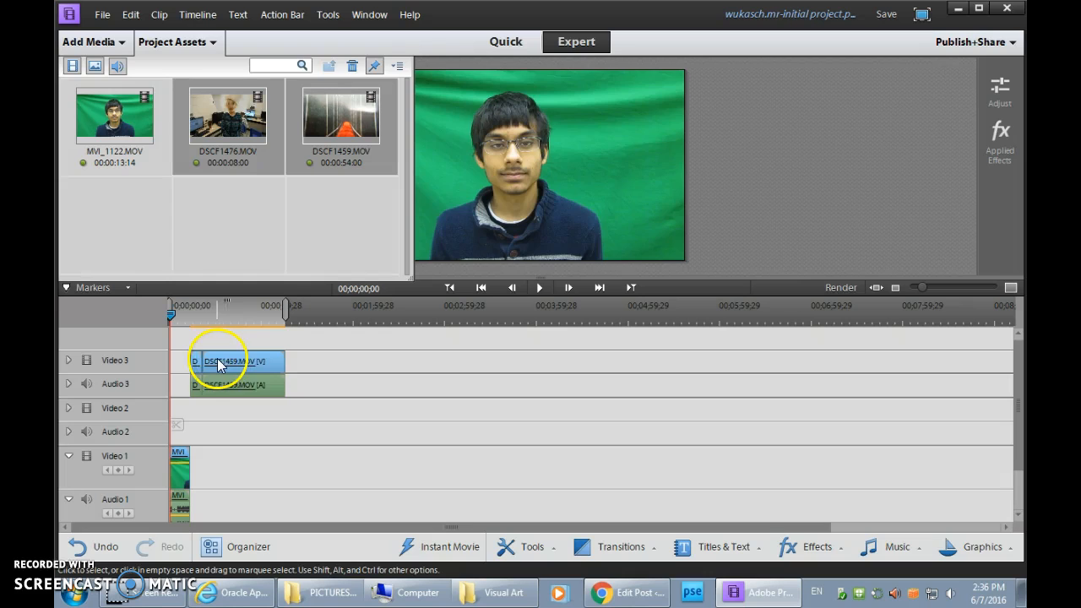
Step: Move DSCF1459.MOV to Video 1 directly after MVI_1122.MOV, and place DSCF1476.MOV directly behind it on the same track
left_click_drag(209, 361, 203, 480)
left_click_drag(195, 362, 282, 465)
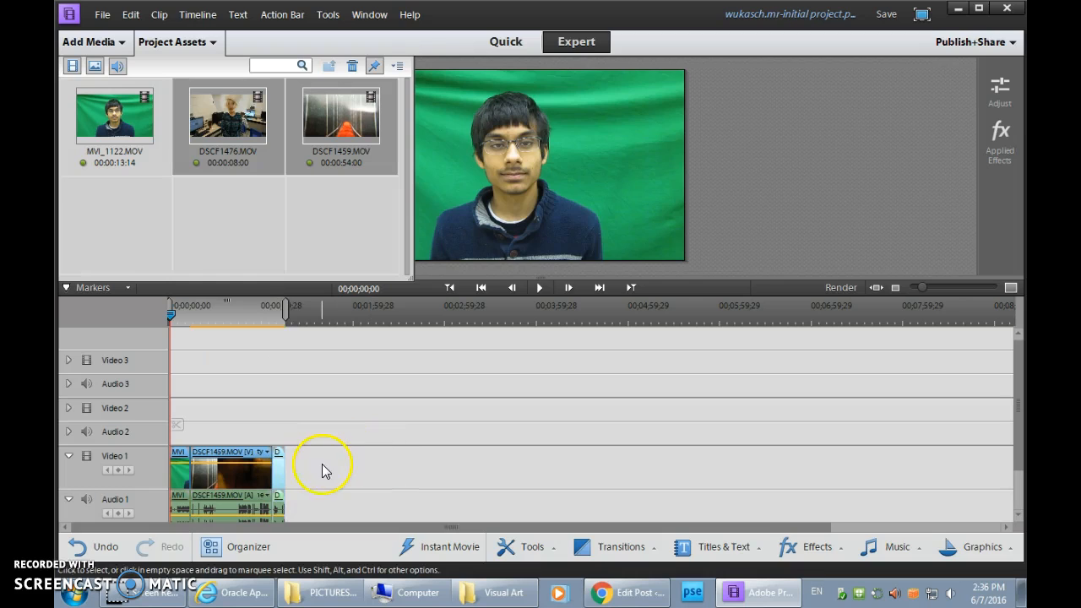
left_click(323, 466)
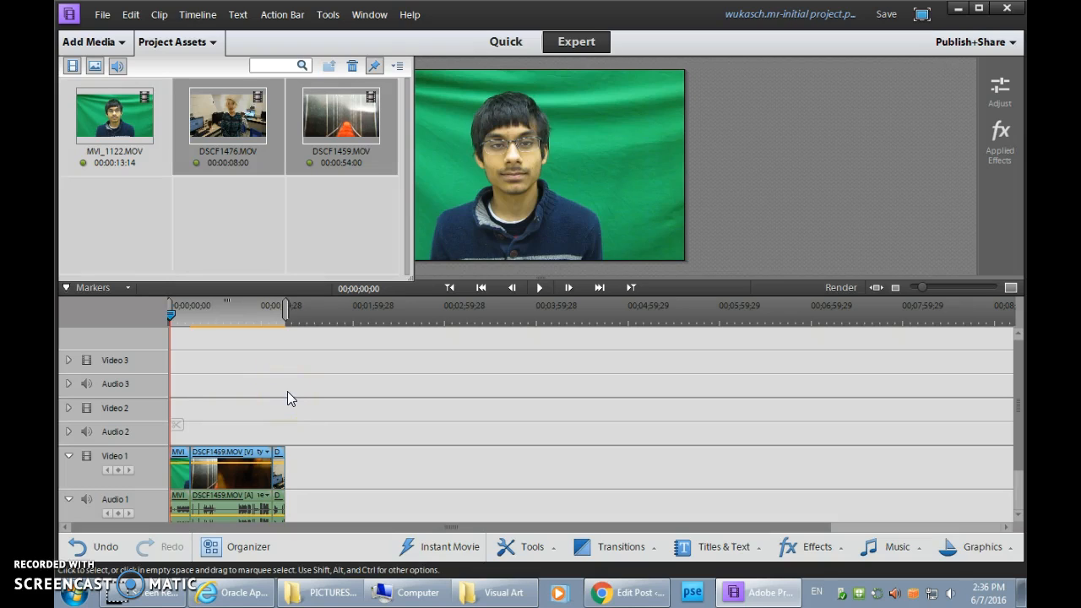
Step: Hide the project assets and render the video previews for the timeline's work area
left_click(361, 426)
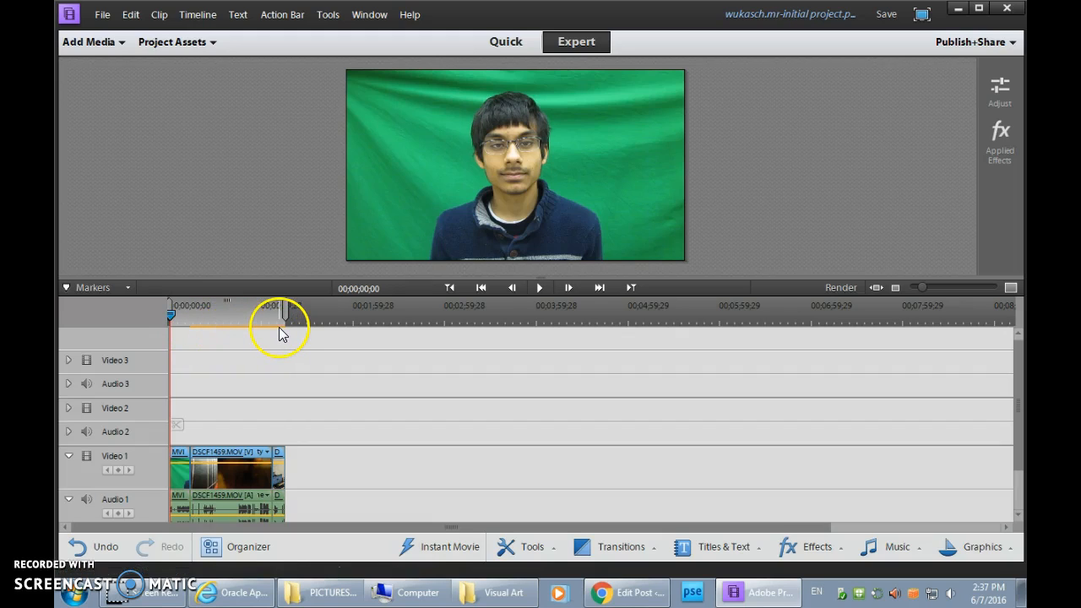
left_click(853, 289)
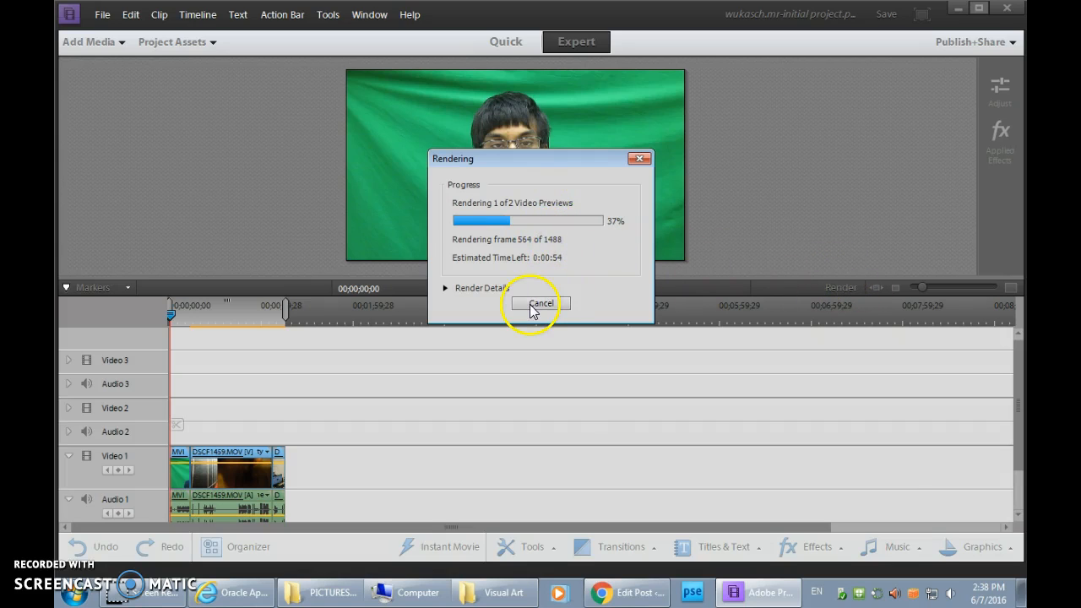
left_click(540, 303)
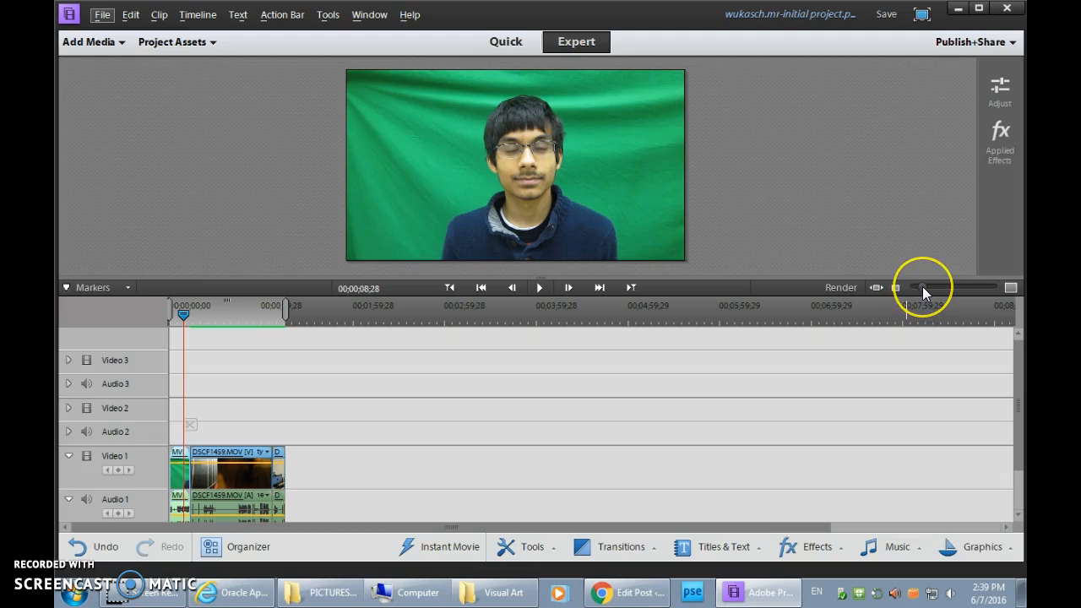
Step: Examine the three clips on Video 1 at several timeline zoom levels, ending with all of them in view
left_click_drag(923, 287, 942, 287)
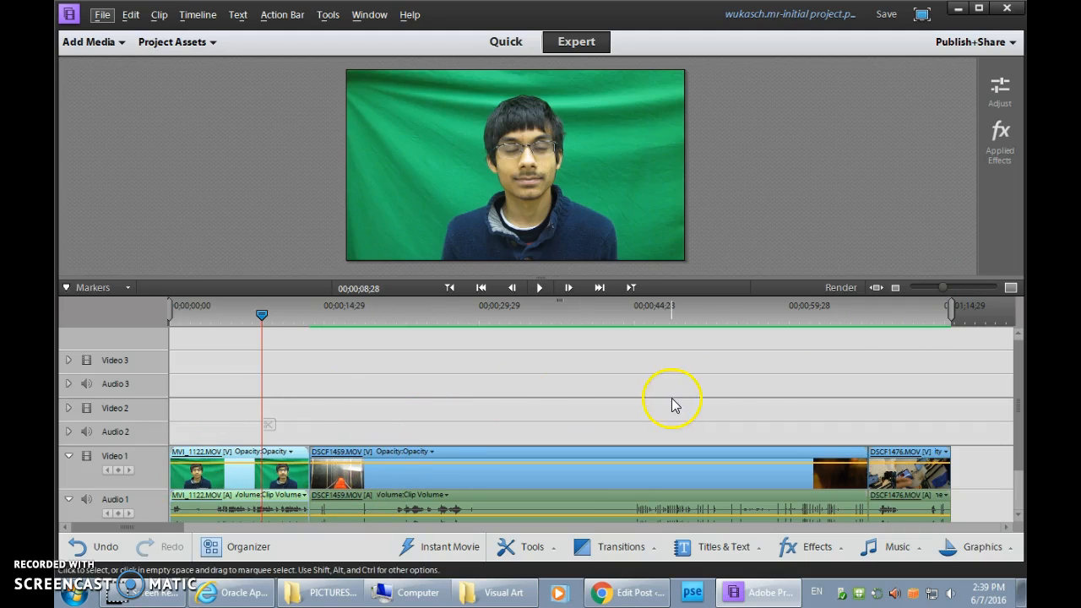
left_click(895, 287)
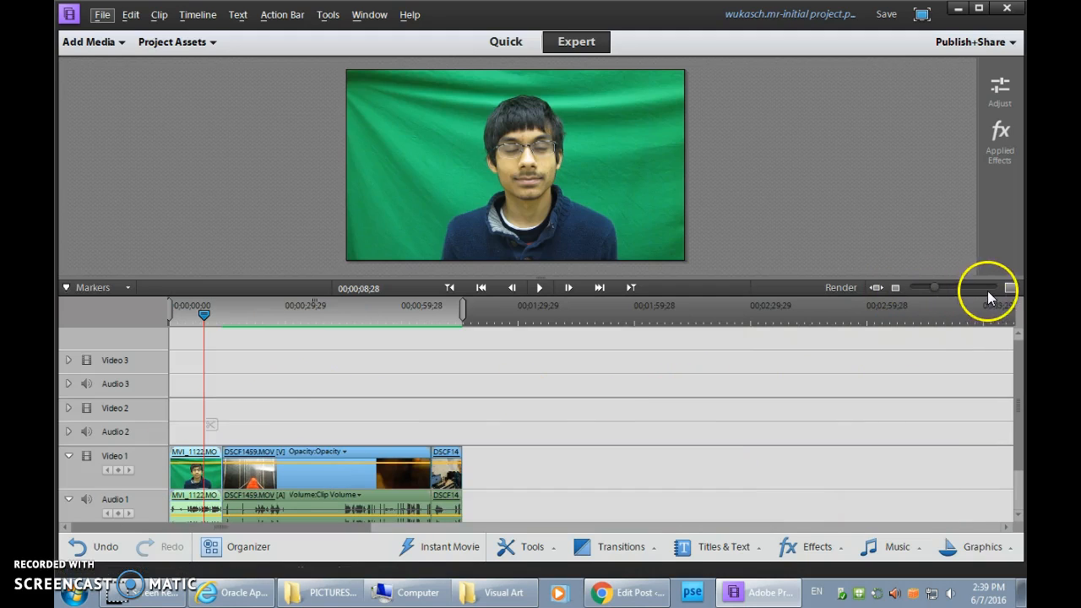
left_click(1010, 288)
left_click(1010, 288)
left_click(1010, 288)
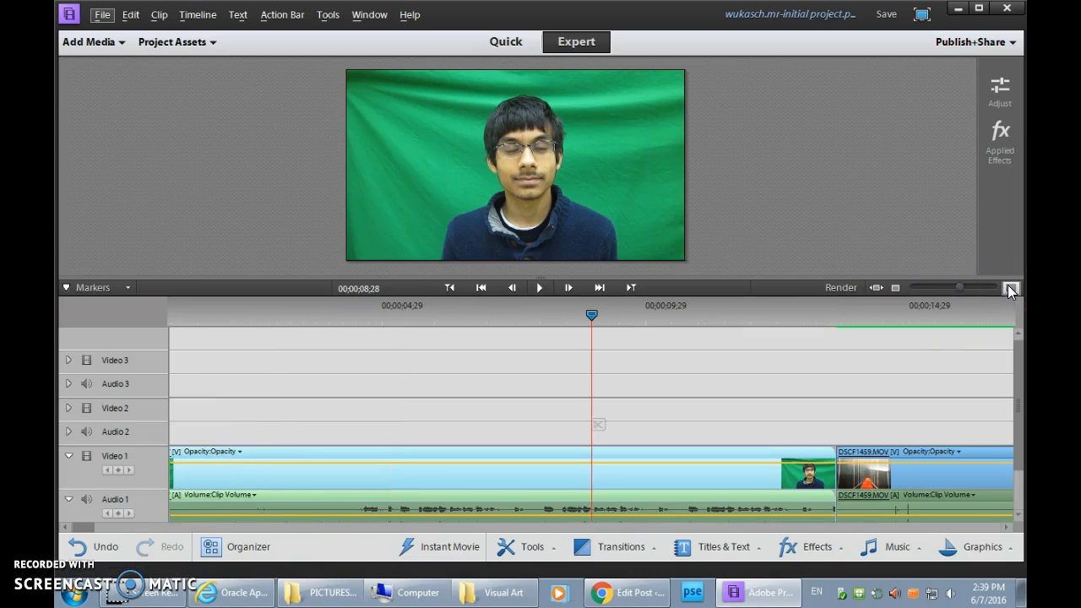
left_click(895, 289)
left_click(895, 289)
left_click(895, 289)
left_click_drag(935, 289, 941, 286)
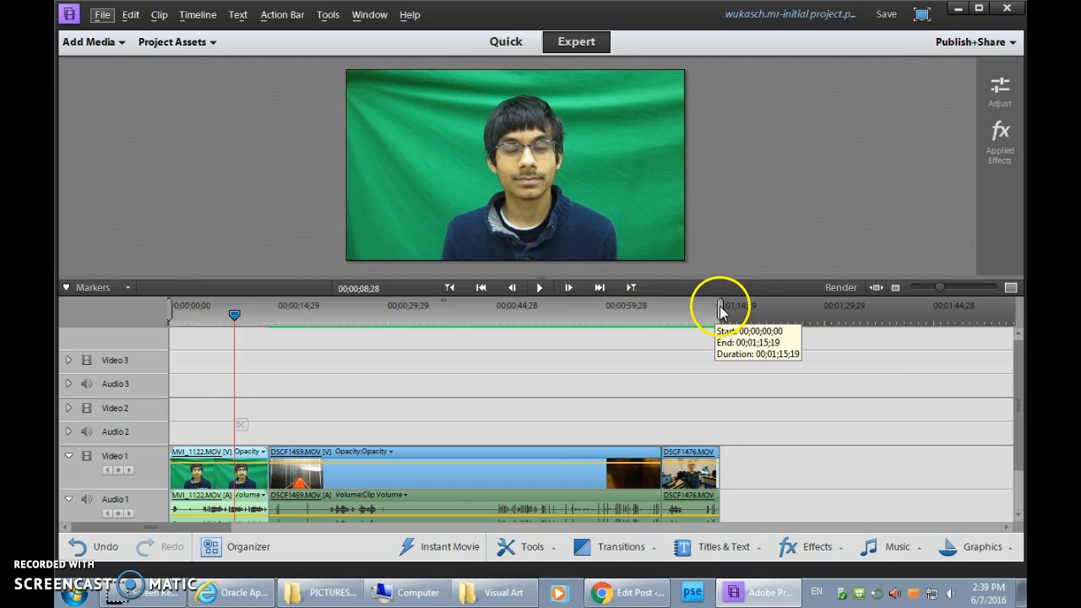
Step: Extend the work area past the last clip and bring its end back to the end of DSCF1476.MOV
left_click_drag(720, 310, 839, 310)
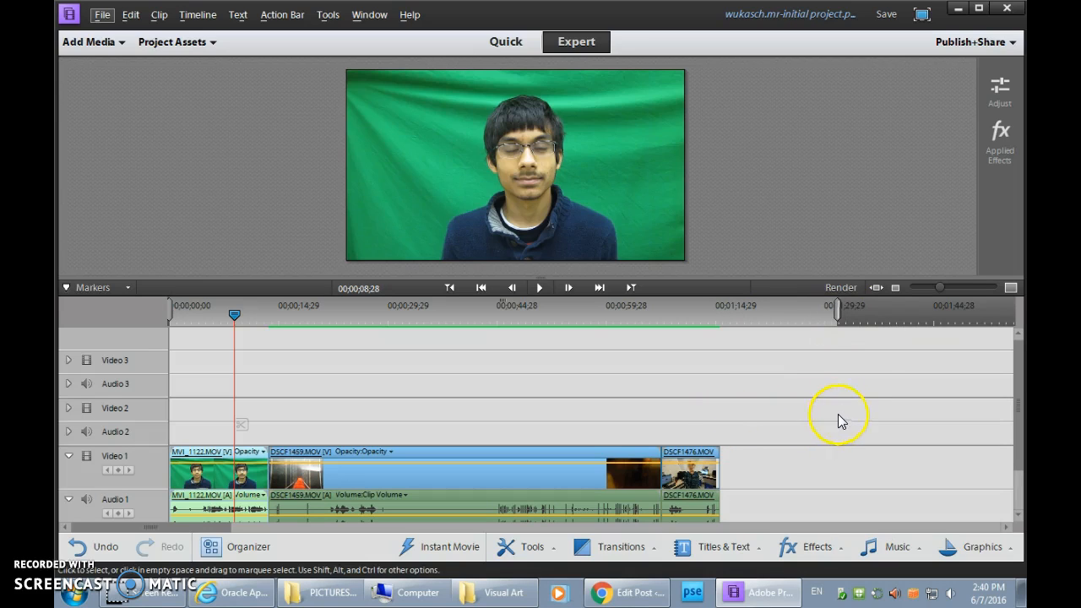
left_click_drag(839, 311, 728, 310)
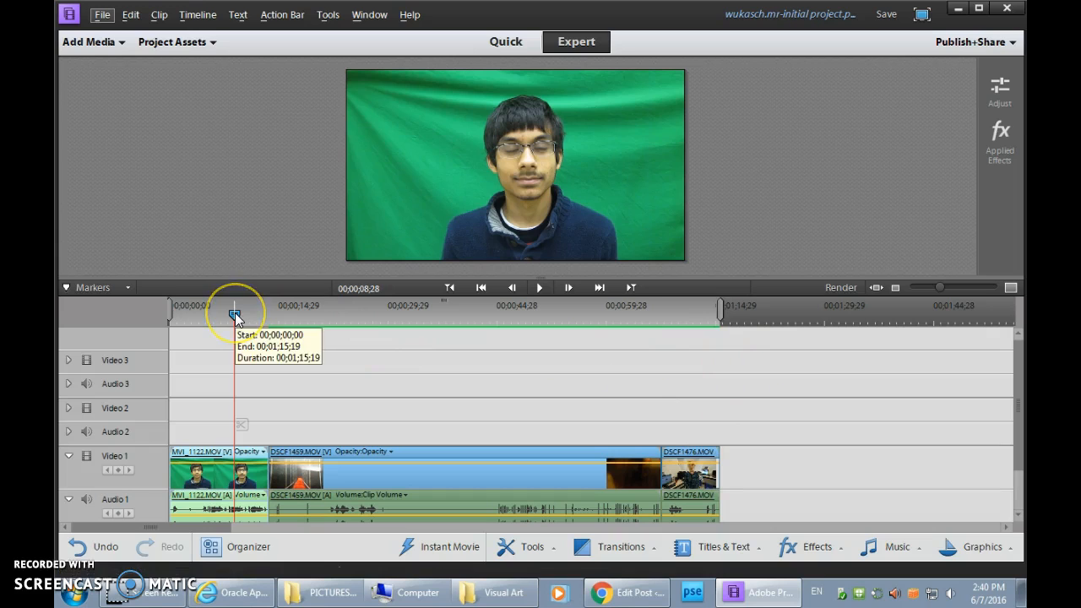
Step: Scrub the playhead forward through DSCF1459.MOV and back to 00;00;31;18 to preview the footage
left_click_drag(235, 313, 396, 309)
left_click_drag(404, 308, 536, 320)
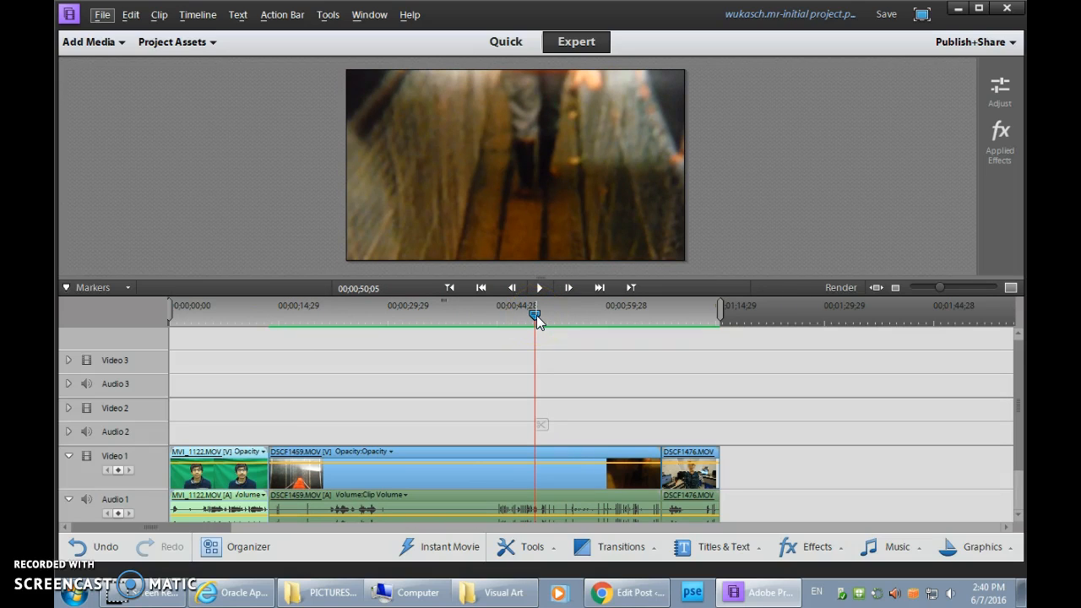
left_click_drag(536, 314, 401, 309)
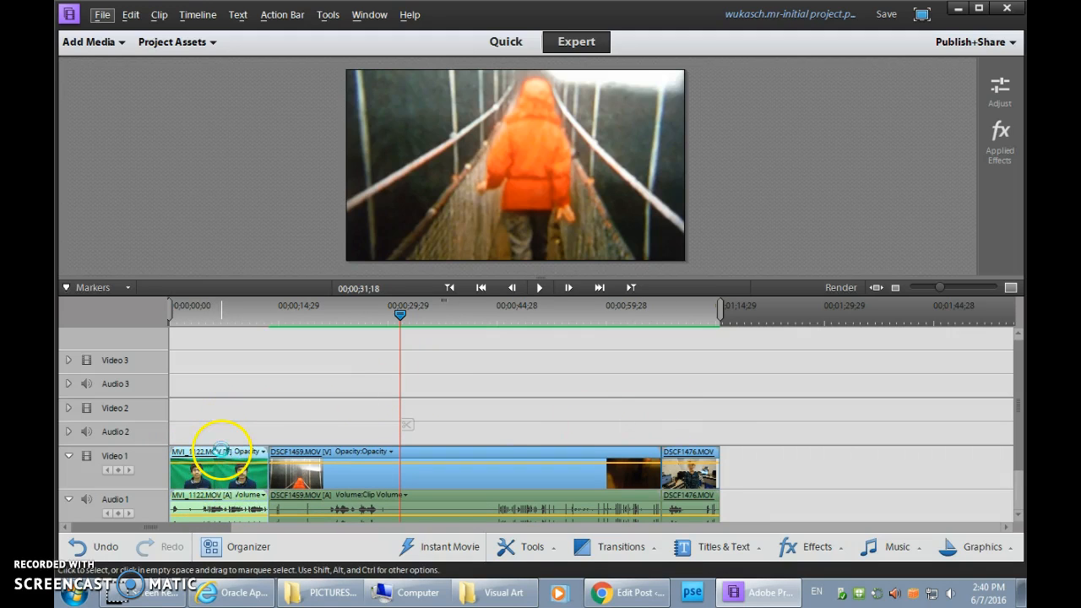
Step: Delete MVI_1122.MOV from the timeline and undo the deletion
key("Delete")
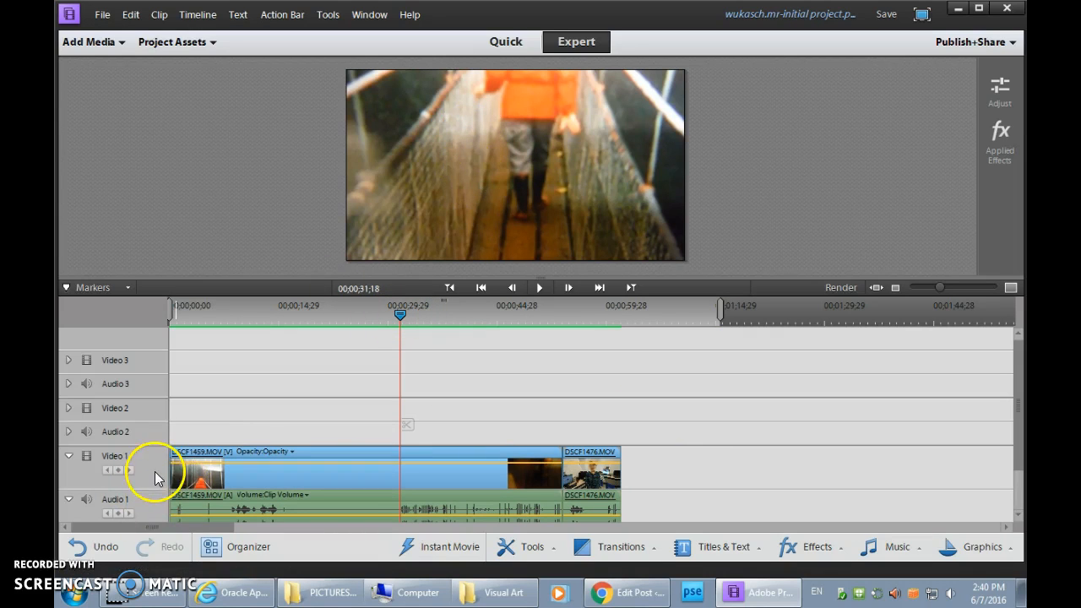
key("ctrl+z")
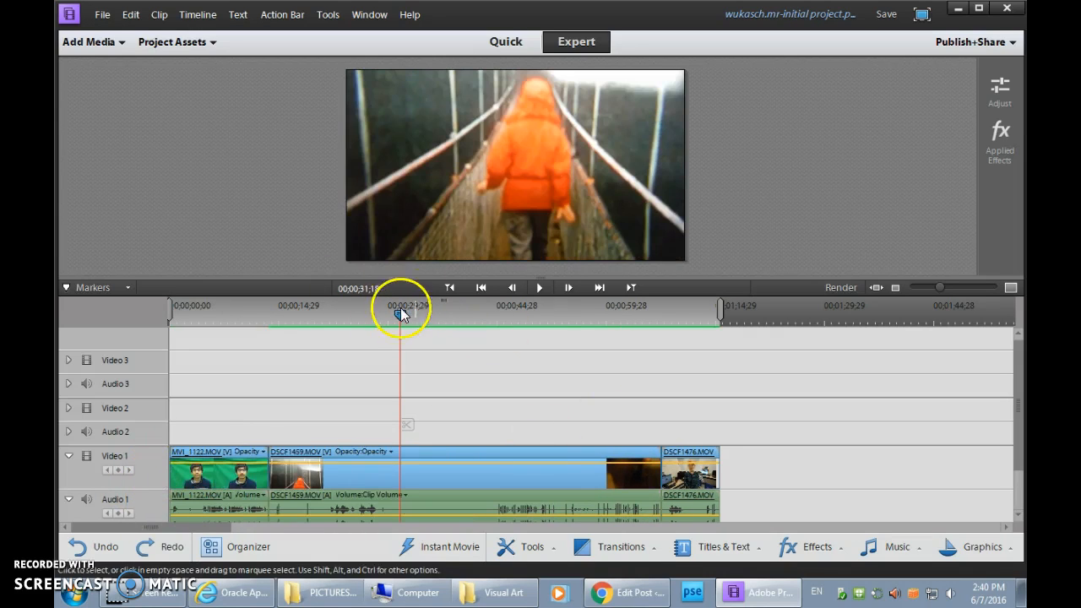
Step: Apply a high-contrast black-and-white video effect to DSCF1459.MOV on Video 1 and preview it at 00;00;19;02
left_click_drag(400, 312, 453, 314)
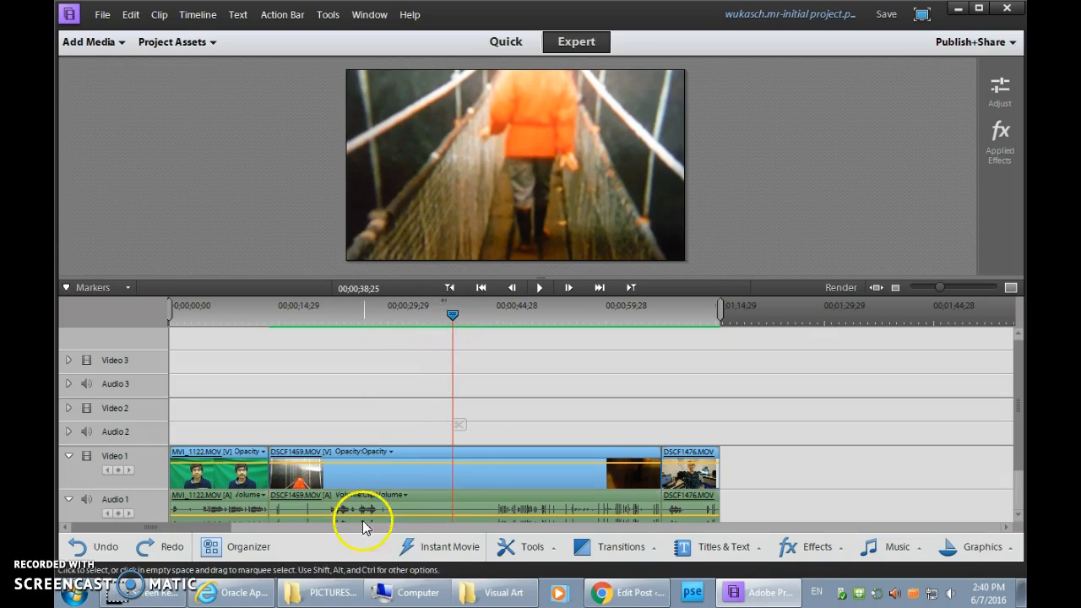
left_click(461, 499)
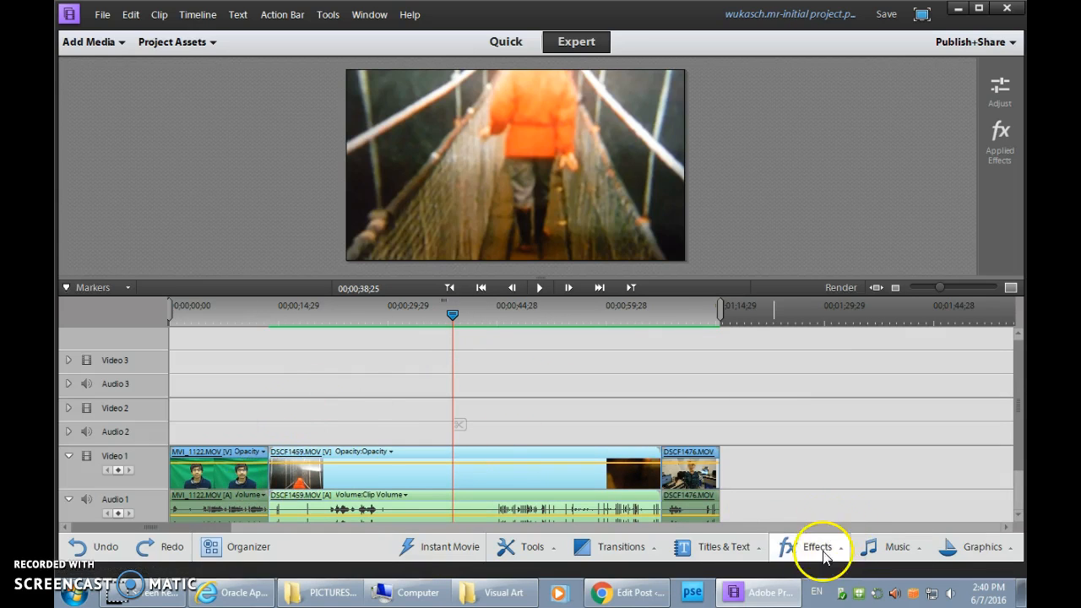
left_click_drag(453, 314, 201, 320)
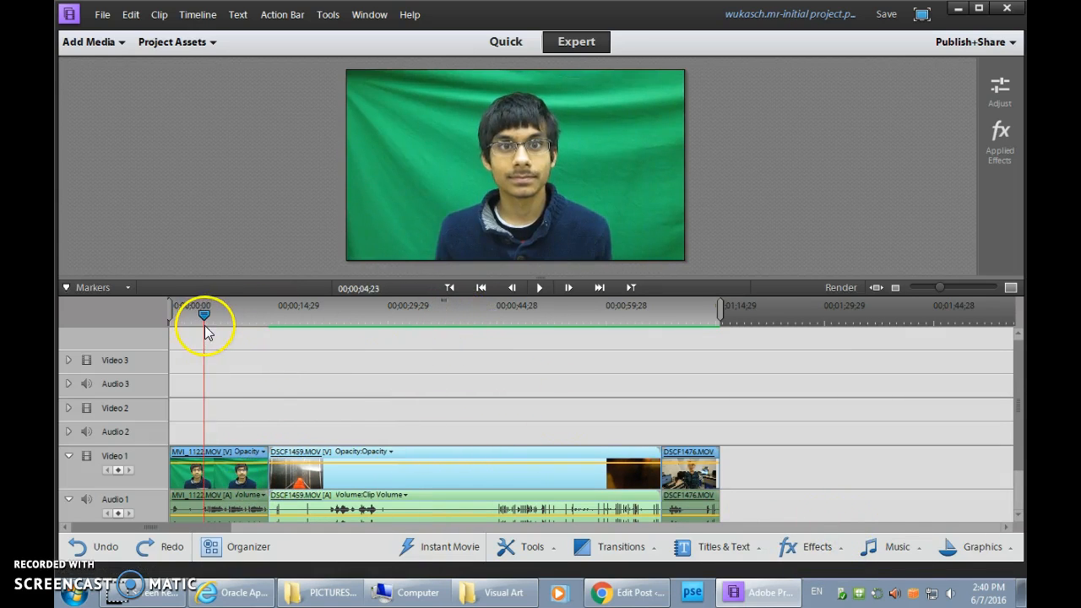
left_click(841, 550)
left_click(831, 403)
left_click_drag(831, 403, 494, 471)
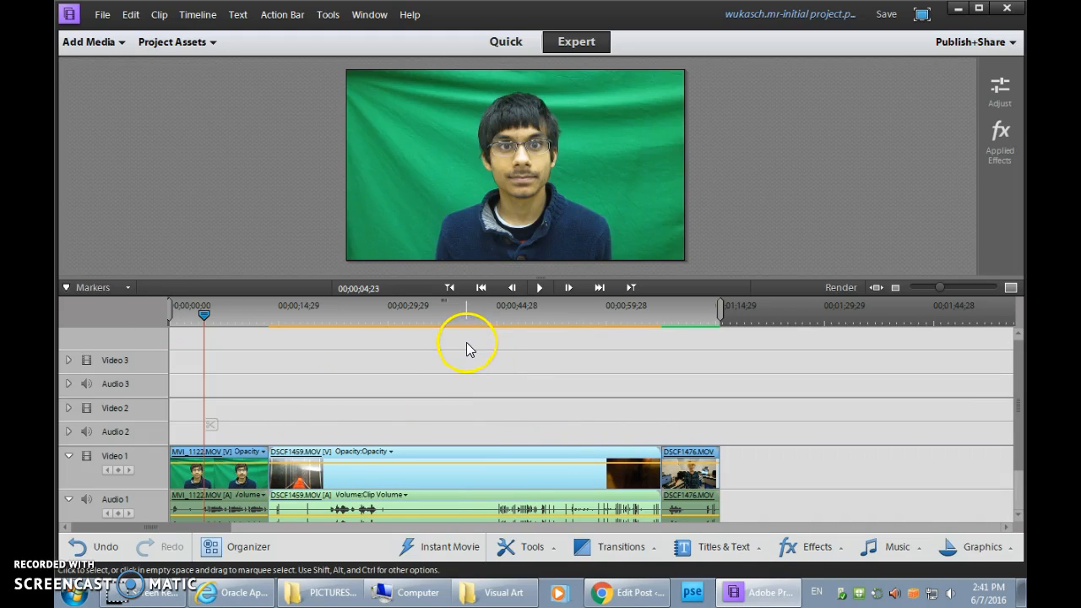
left_click(204, 314)
left_click_drag(212, 314, 310, 316)
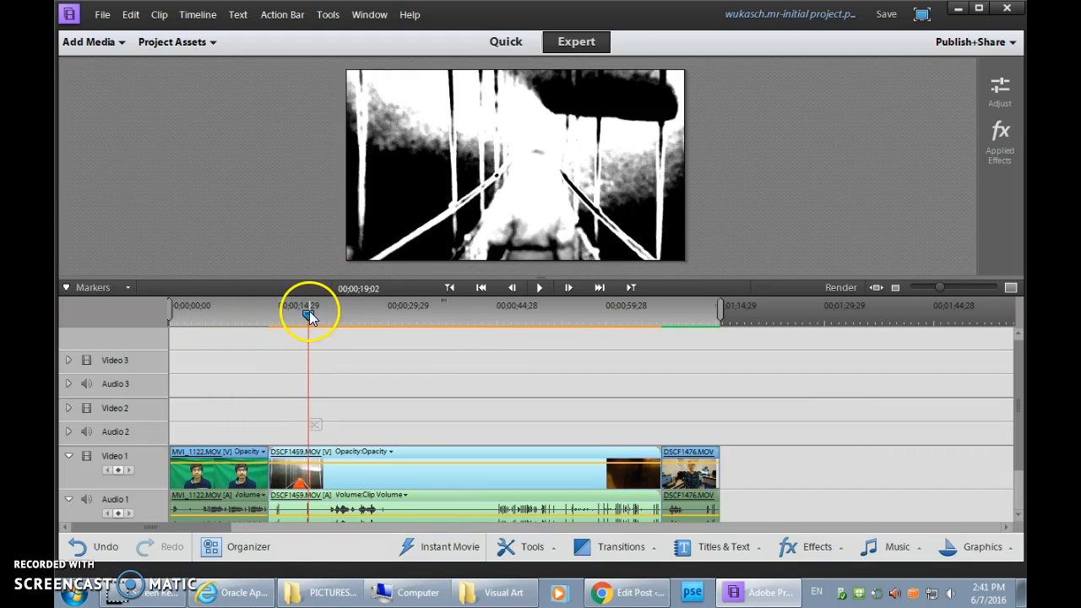